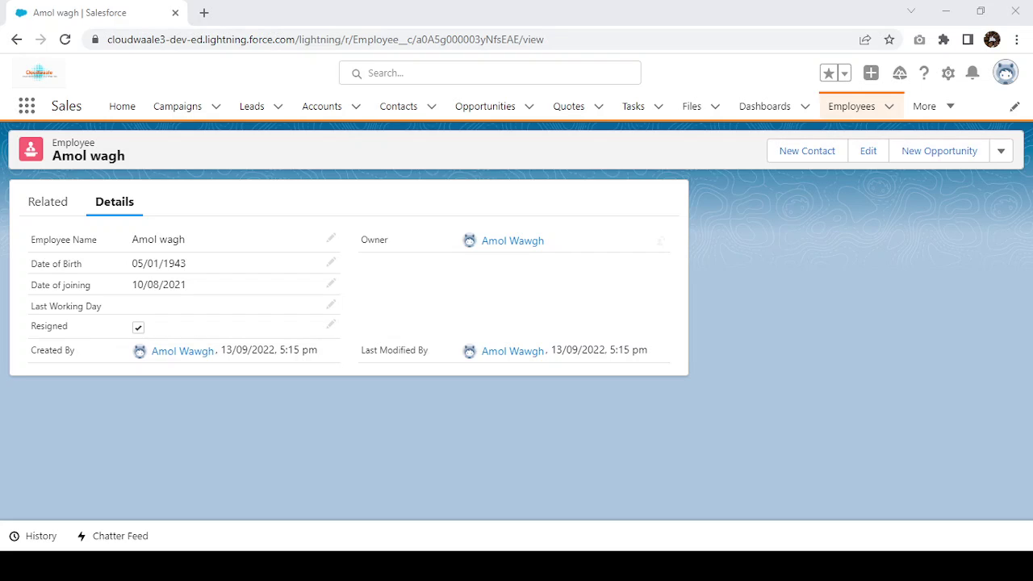
# - Open the employee's edit form and untick the Resigned checkbox
pyautogui.click(870, 153)
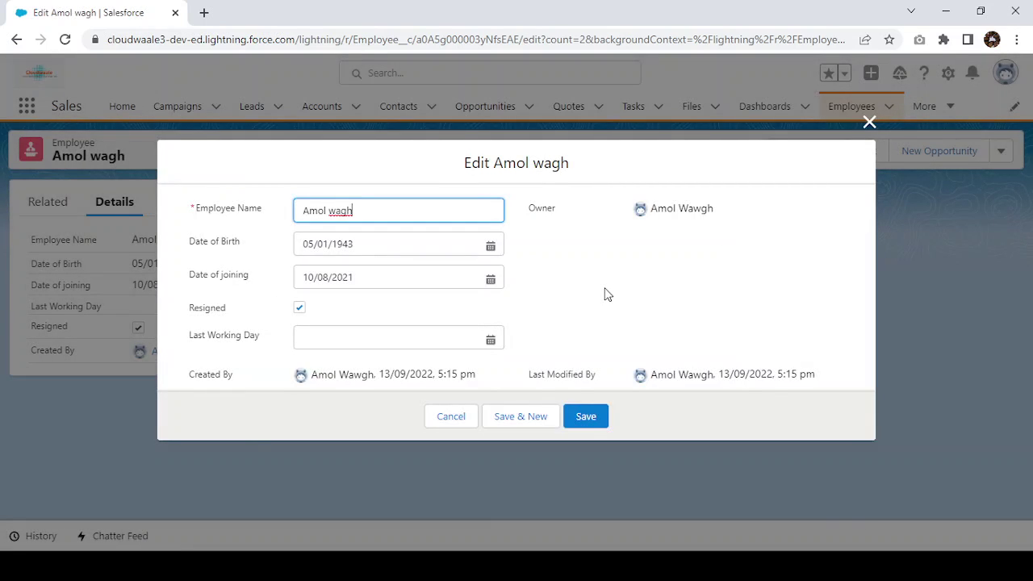
pyautogui.click(607, 293)
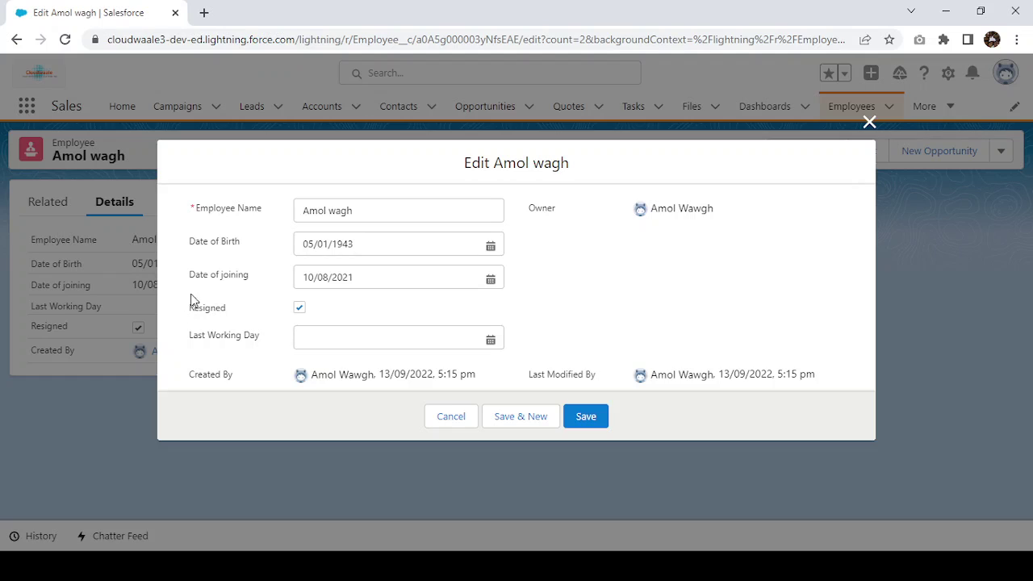
pyautogui.moveTo(226, 310); pyautogui.dragTo(309, 338)
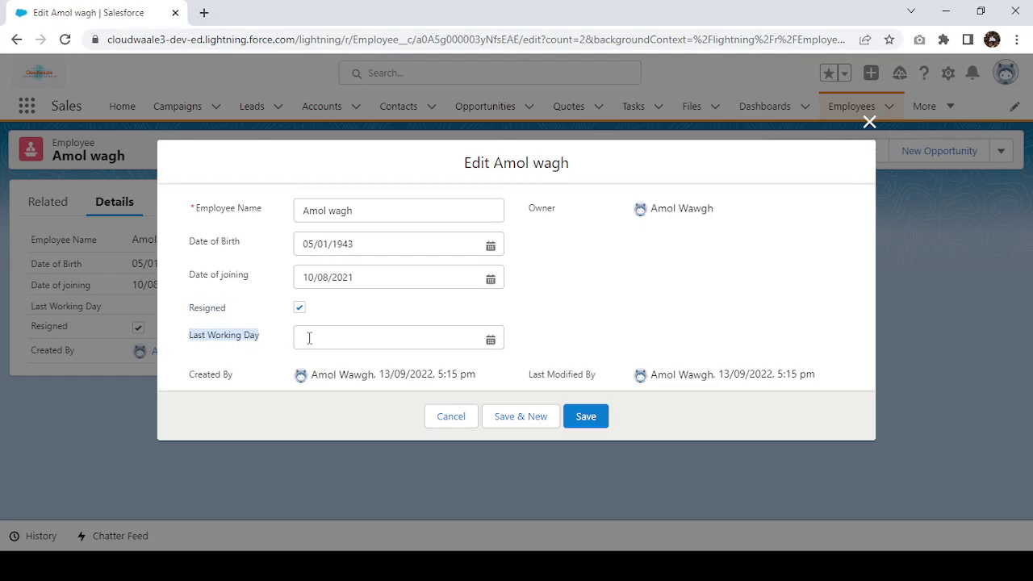
pyautogui.click(264, 330)
pyautogui.click(261, 313)
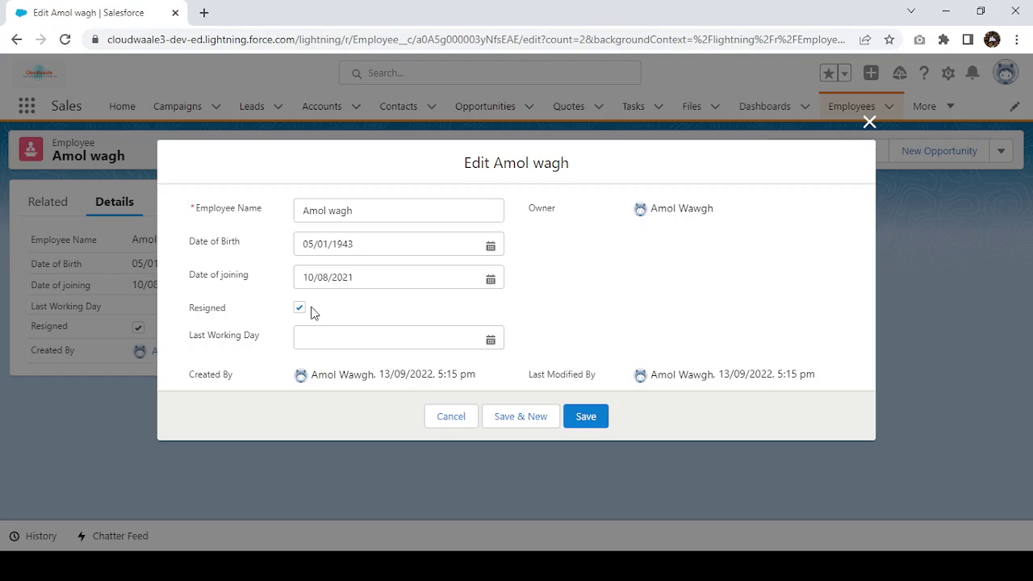
pyautogui.click(298, 308)
# - Check the Last Working Day date picker, then close the form without saving
pyautogui.moveTo(203, 320); pyautogui.dragTo(194, 347)
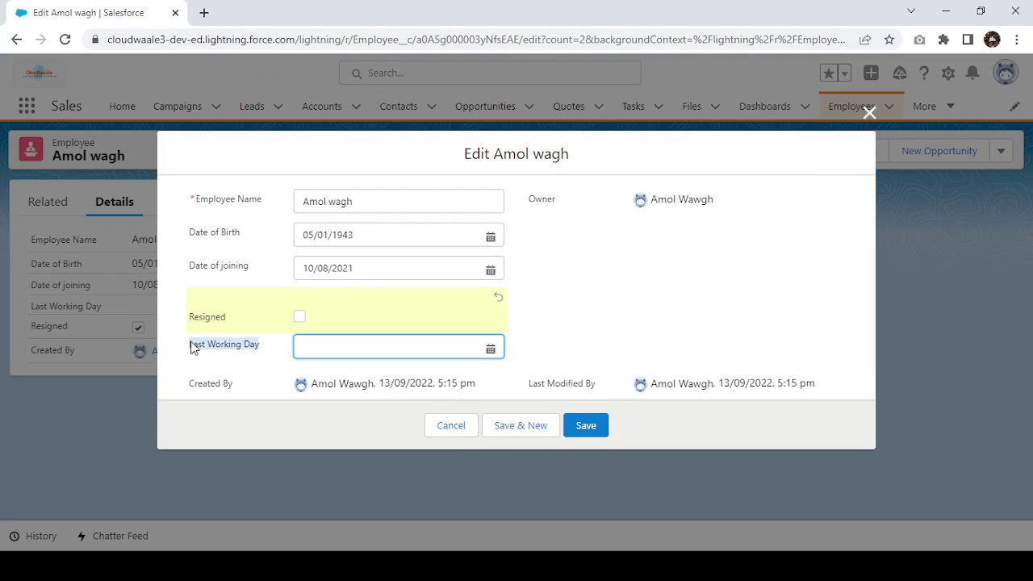
pyautogui.click(534, 356)
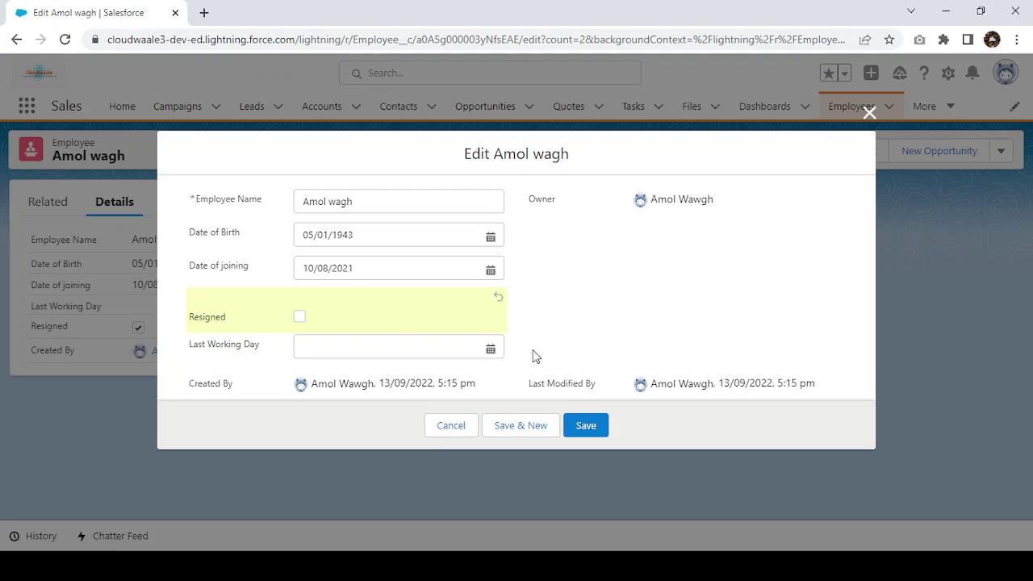
pyautogui.moveTo(260, 345)
pyautogui.mouseDown()
pyautogui.moveTo(194, 346)
pyautogui.moveTo(266, 348)
pyautogui.mouseUp()
pyautogui.click(263, 348)
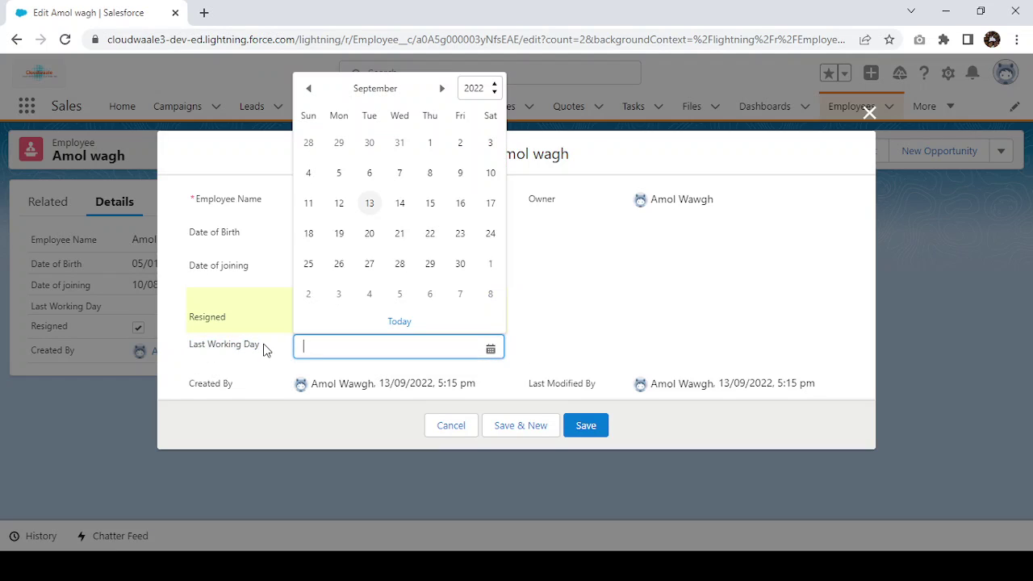
pyautogui.click(264, 347)
pyautogui.click(644, 346)
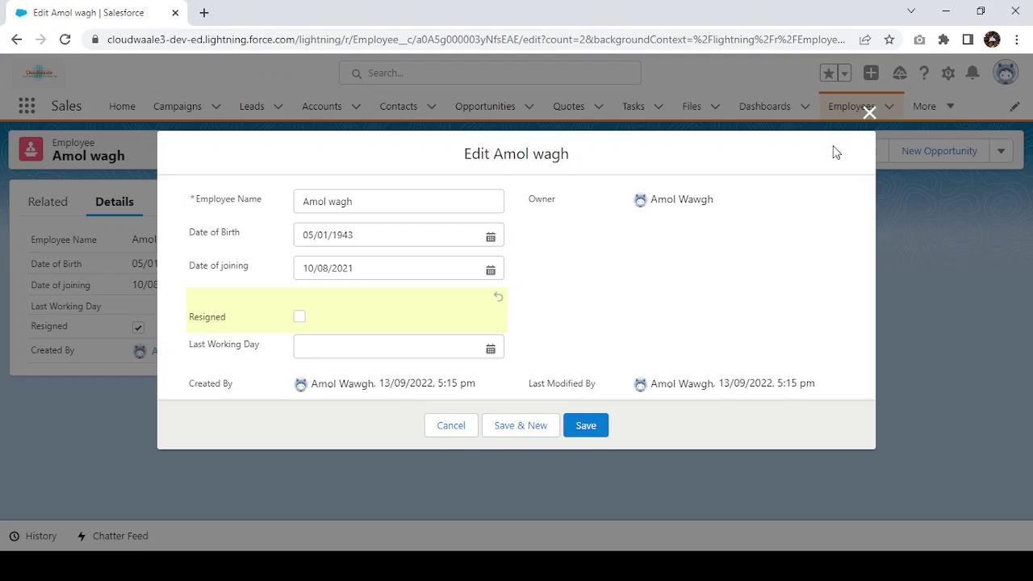
pyautogui.click(869, 113)
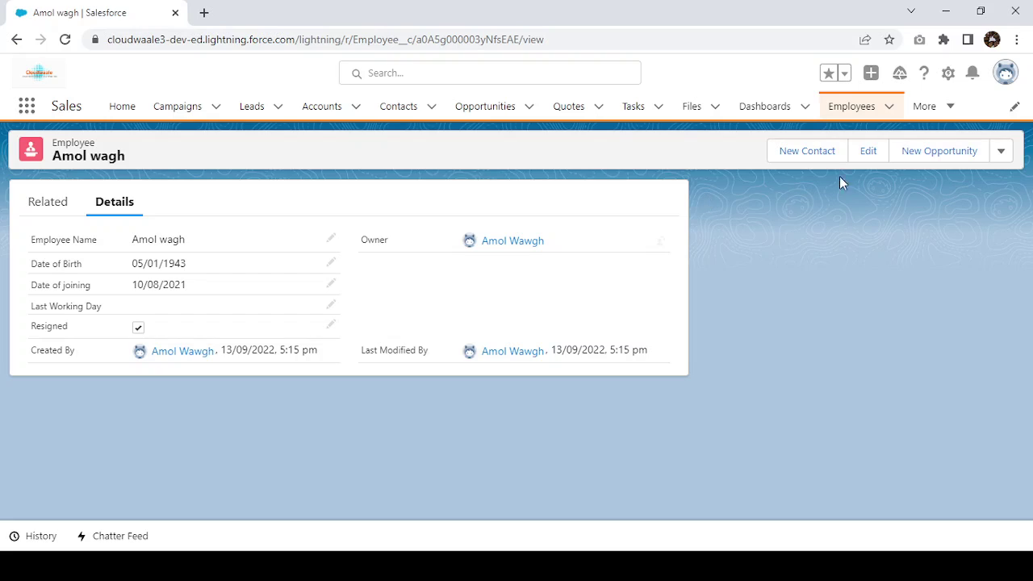
# - Use Setup > Edit Page to open the Employee Record Page and select Record Detail
pyautogui.click(948, 75)
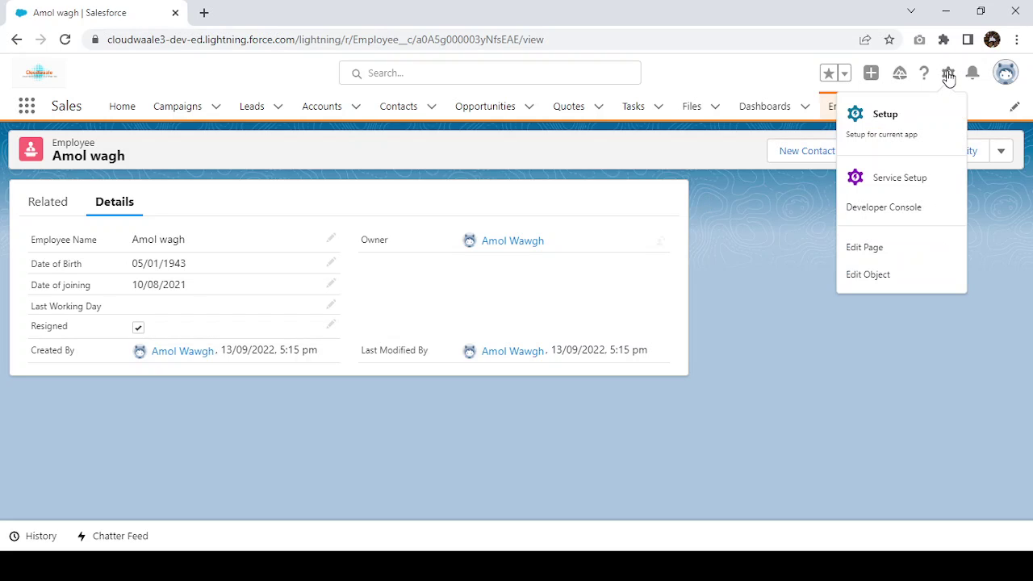
pyautogui.click(867, 248)
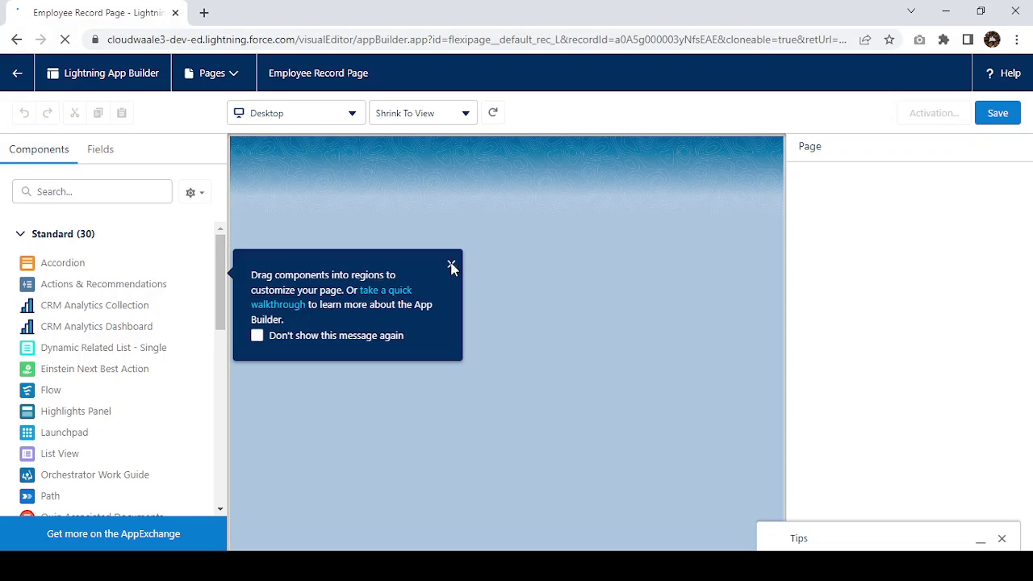
pyautogui.click(452, 266)
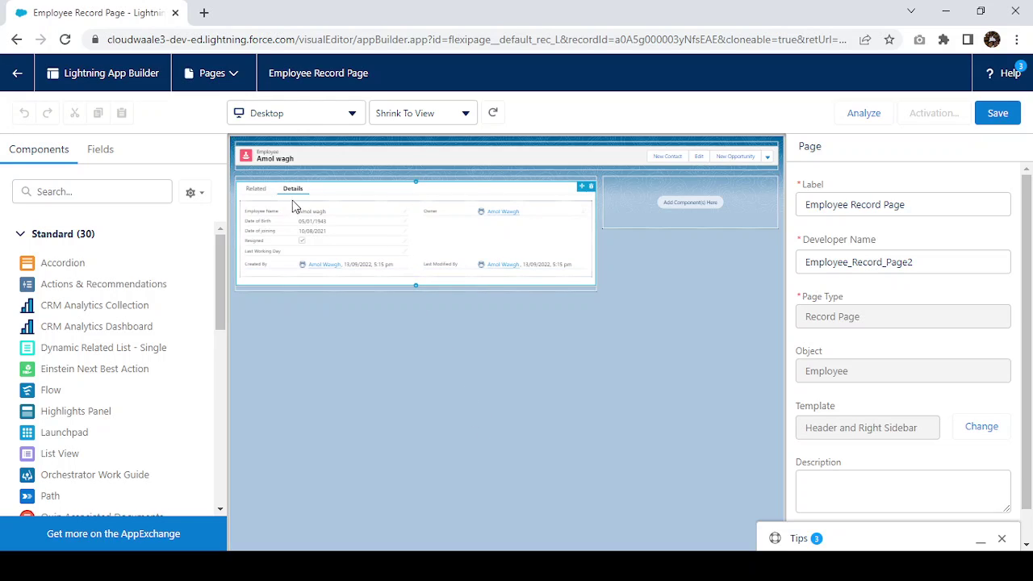
pyautogui.click(372, 221)
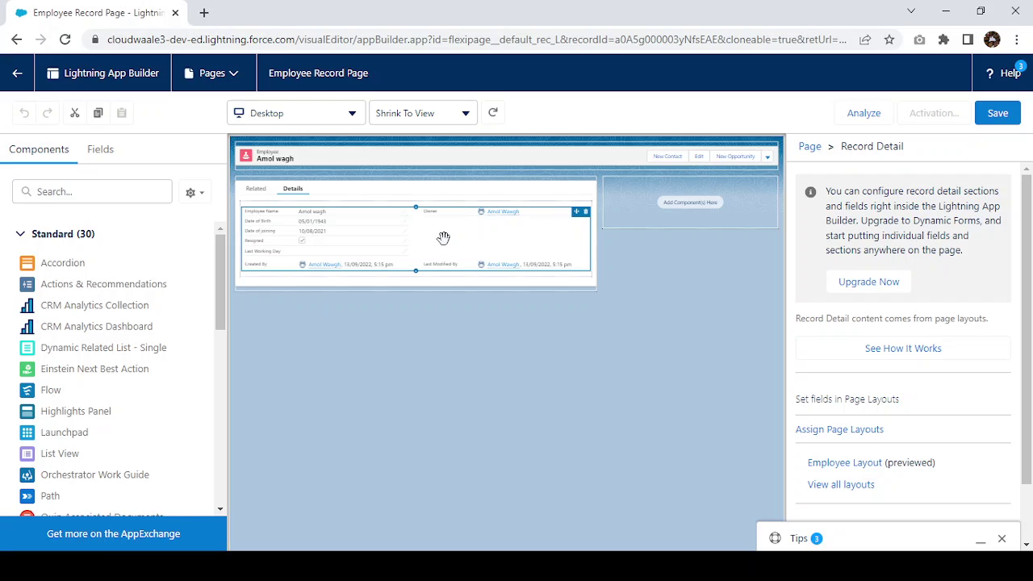
# - Upgrade Record Detail to Dynamic Forms with Employee Layout as the field source
pyautogui.click(880, 286)
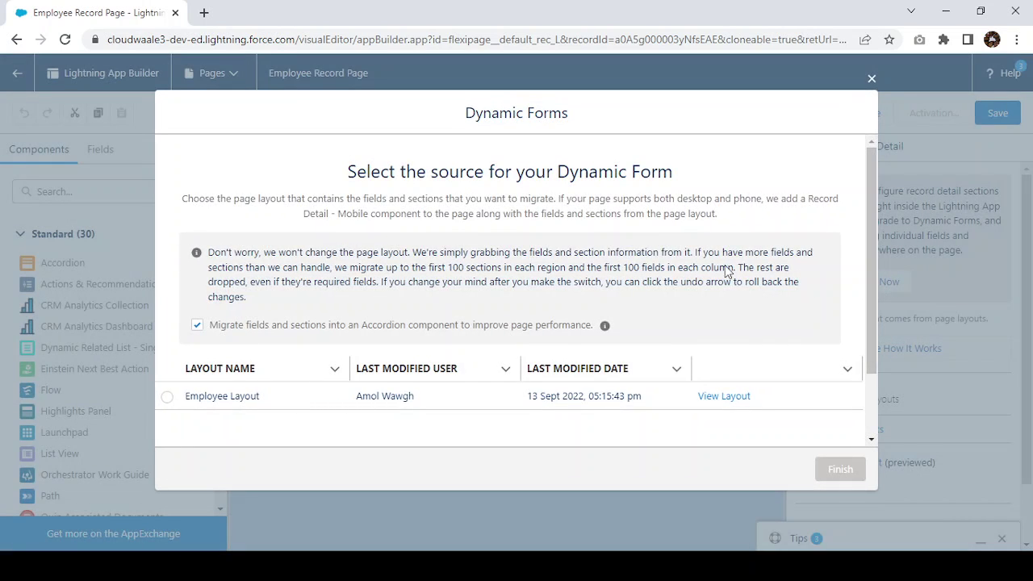
pyautogui.scroll(-2, 737, 275)
pyautogui.scroll(2, 589, 277)
pyautogui.scroll(-2, 279, 296)
pyautogui.click(167, 321)
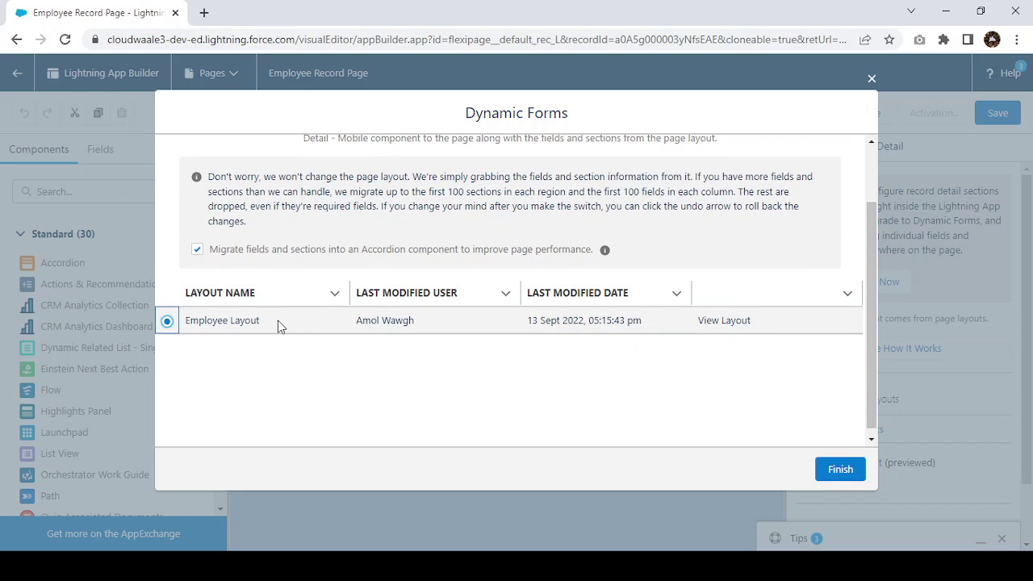
pyautogui.scroll(2, 278, 325)
pyautogui.scroll(-2, 277, 325)
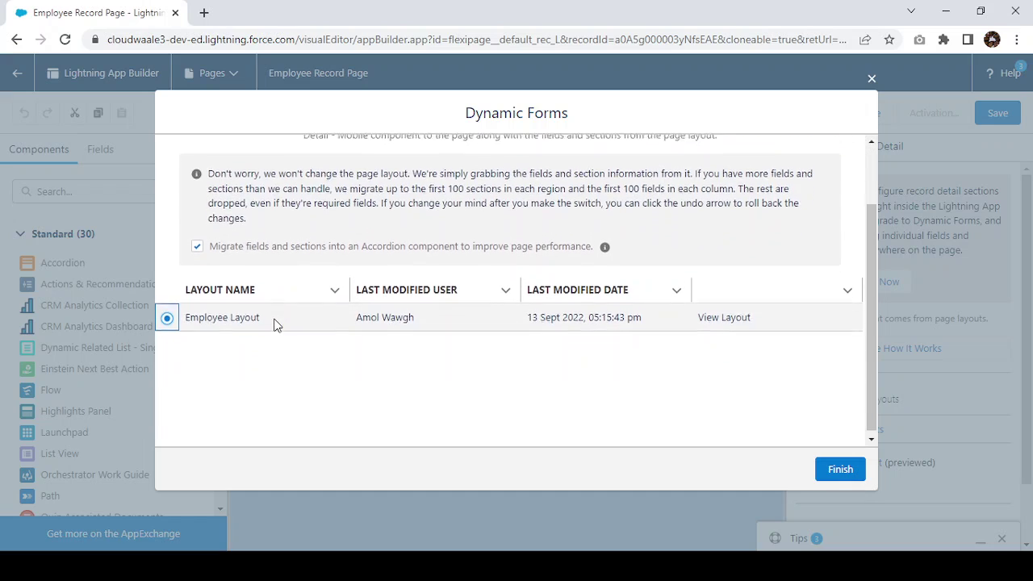
pyautogui.click(842, 470)
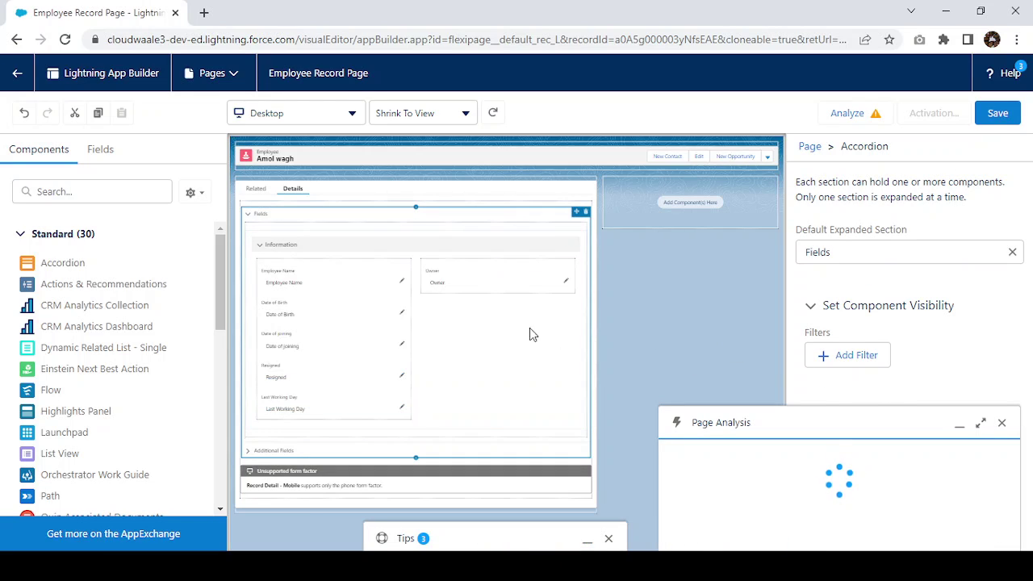
# - Drag Date of joining and Date of Birth into the right column above Owner
pyautogui.click(472, 352)
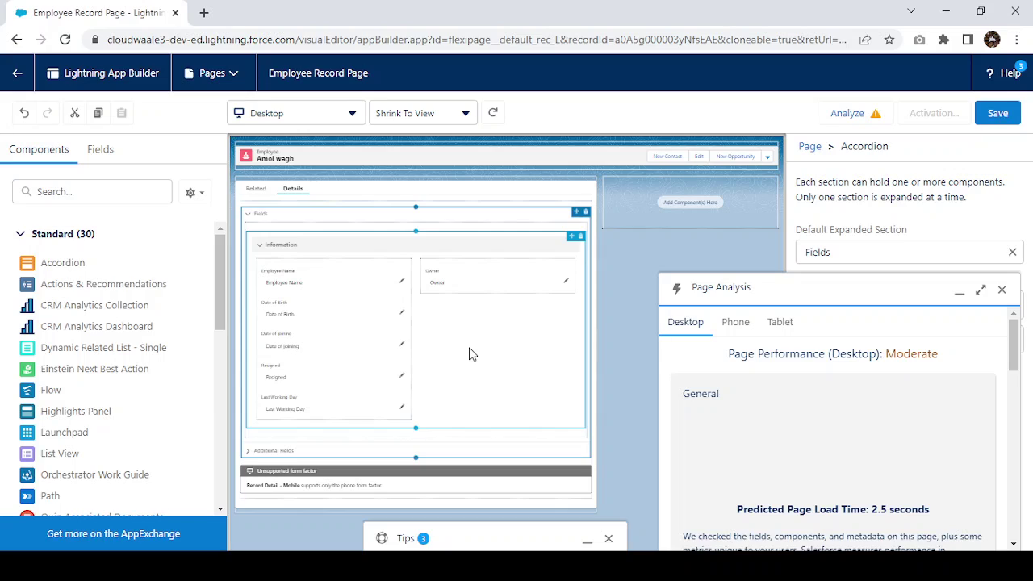
pyautogui.click(1001, 289)
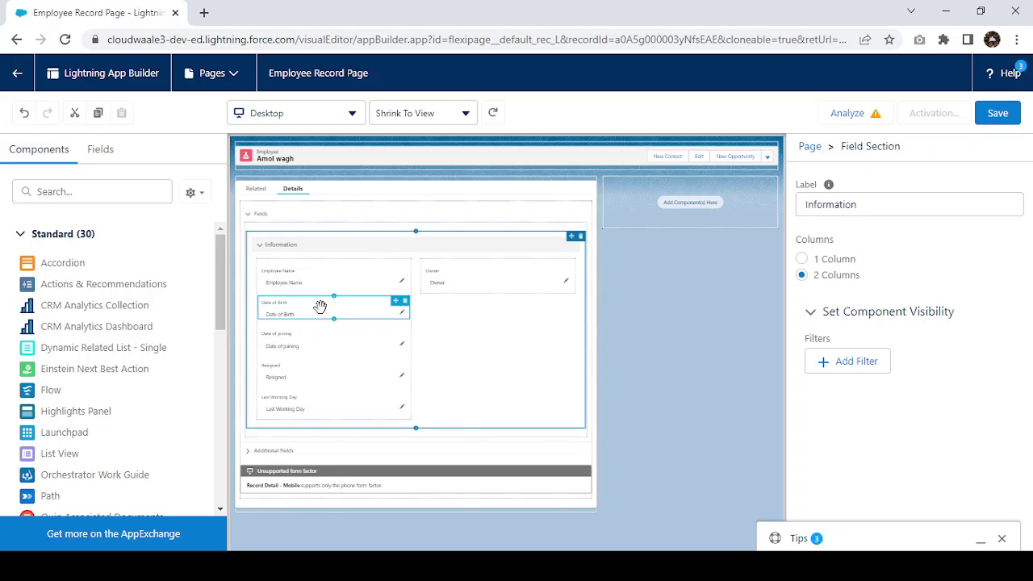
pyautogui.click(320, 307)
pyautogui.click(492, 278)
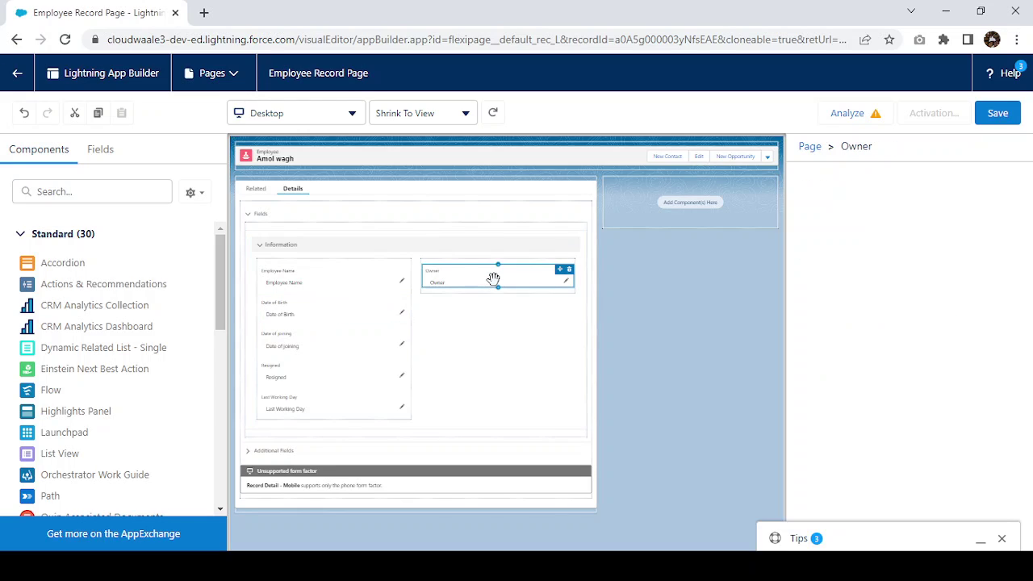
pyautogui.click(292, 277)
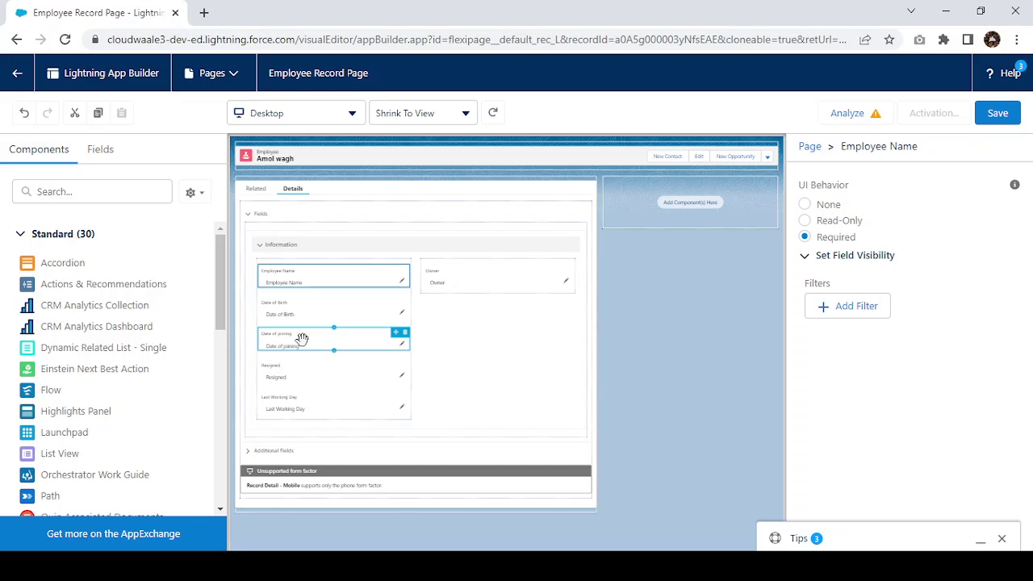
pyautogui.moveTo(317, 339); pyautogui.dragTo(486, 263)
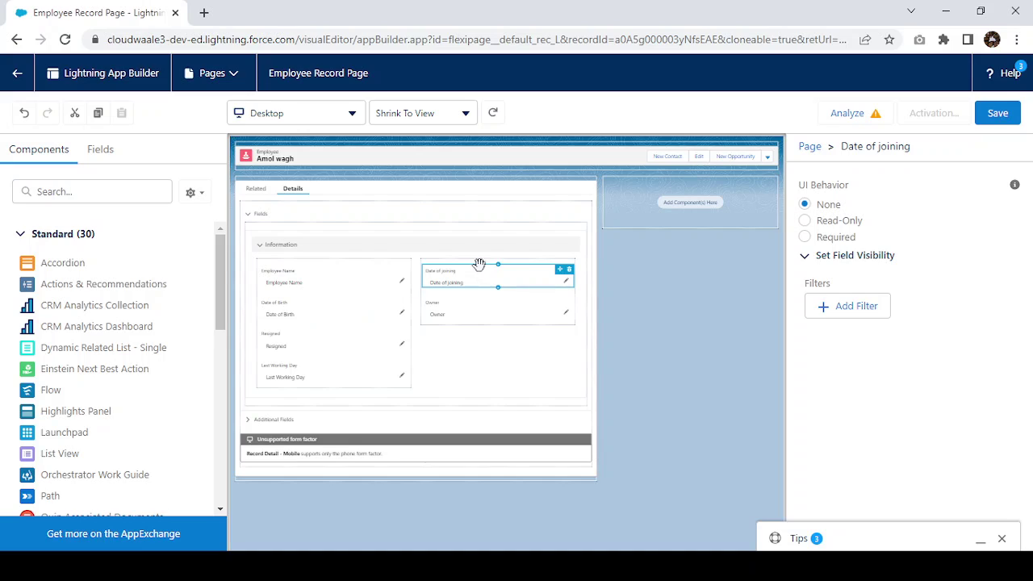
pyautogui.moveTo(312, 311); pyautogui.dragTo(482, 269)
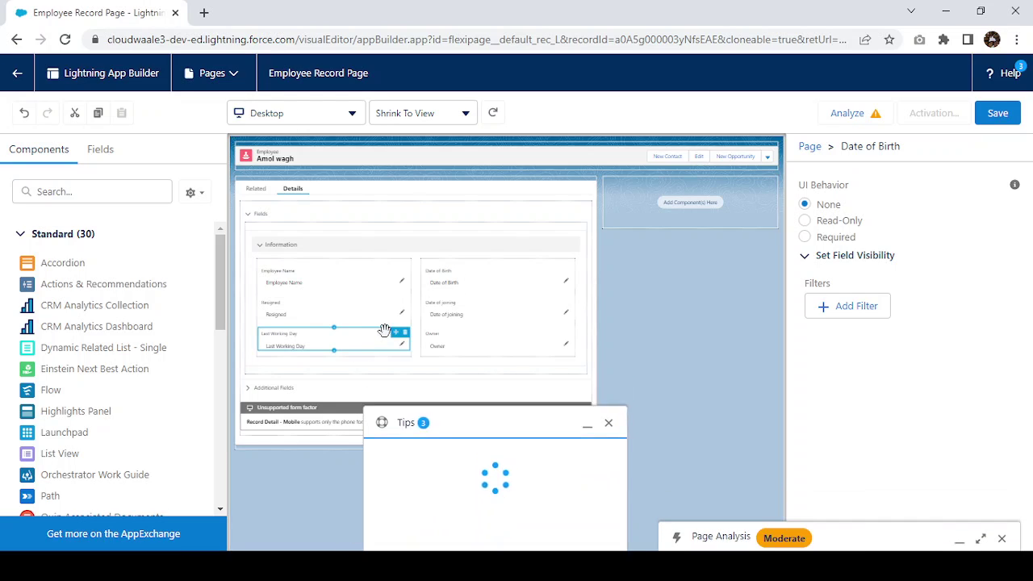
# - Set Date of Birth's UI Behavior to Required
pyautogui.click(611, 292)
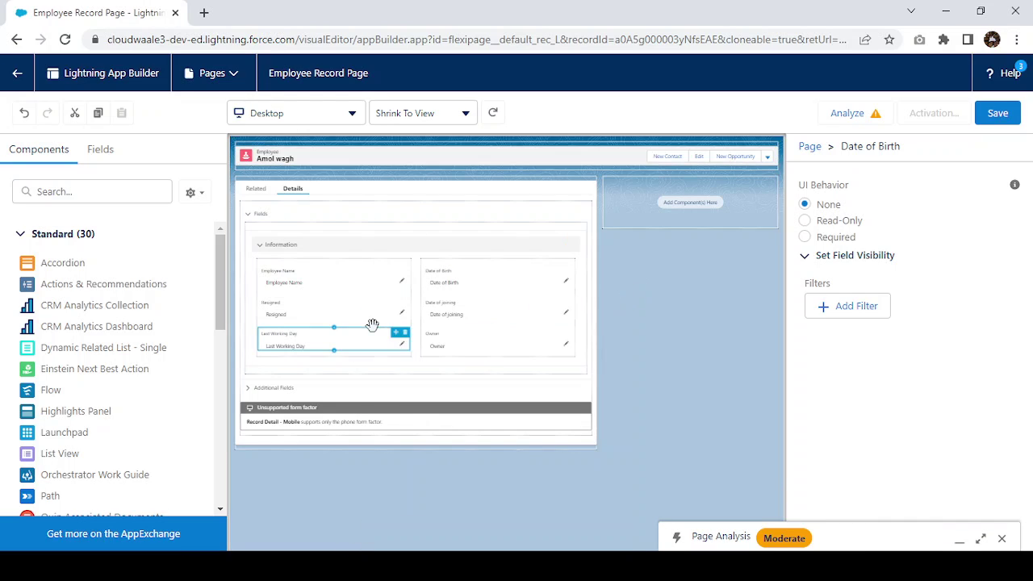
pyautogui.click(508, 284)
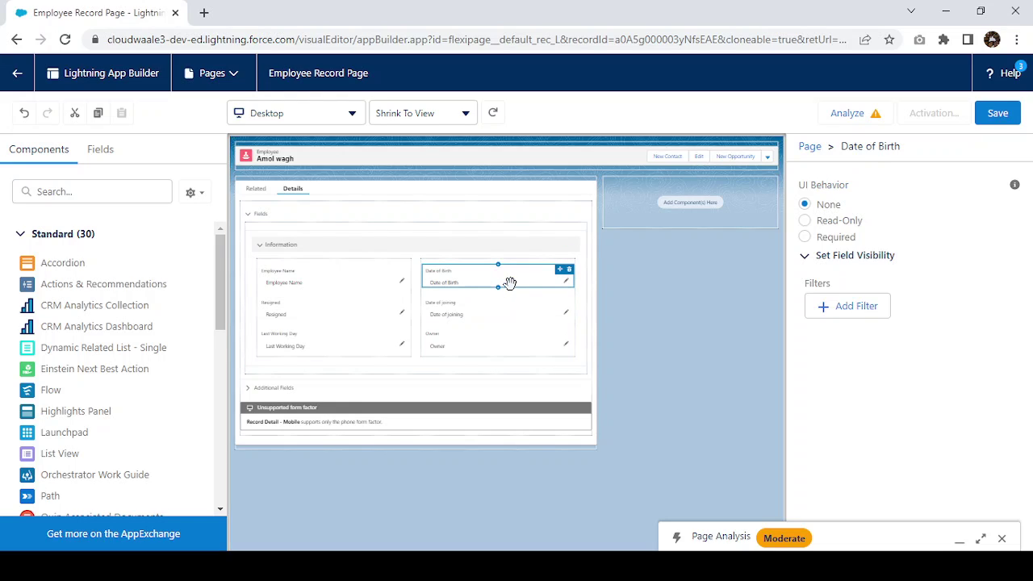
pyautogui.click(808, 242)
pyautogui.click(758, 305)
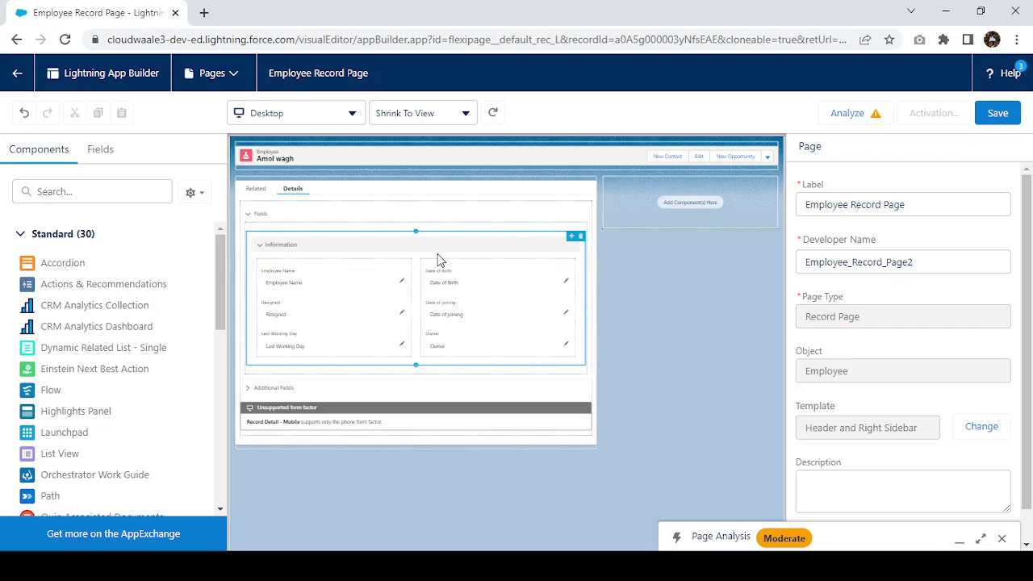
# - Switch the Information field section to 2 Columns
pyautogui.click(481, 243)
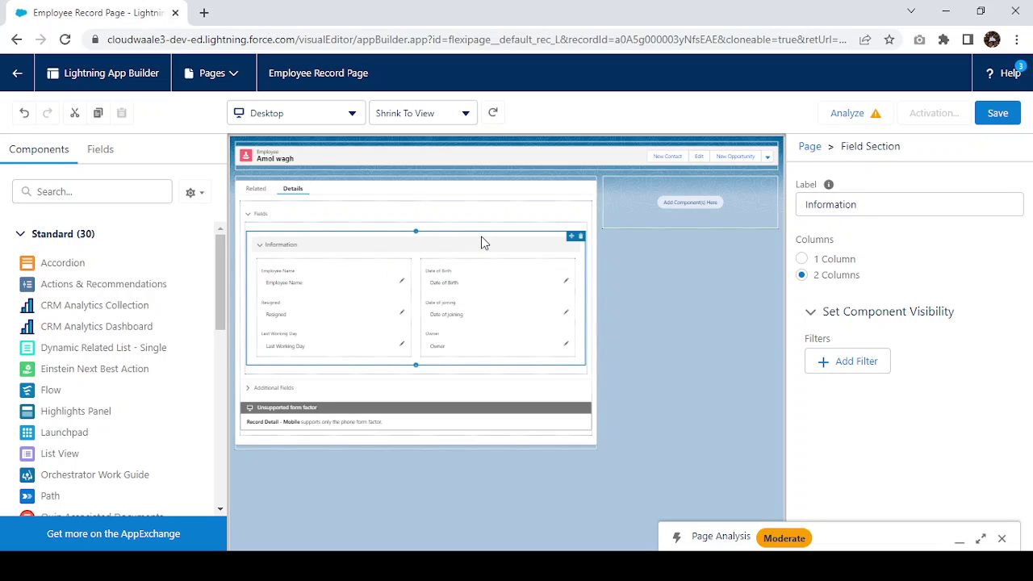
pyautogui.click(801, 259)
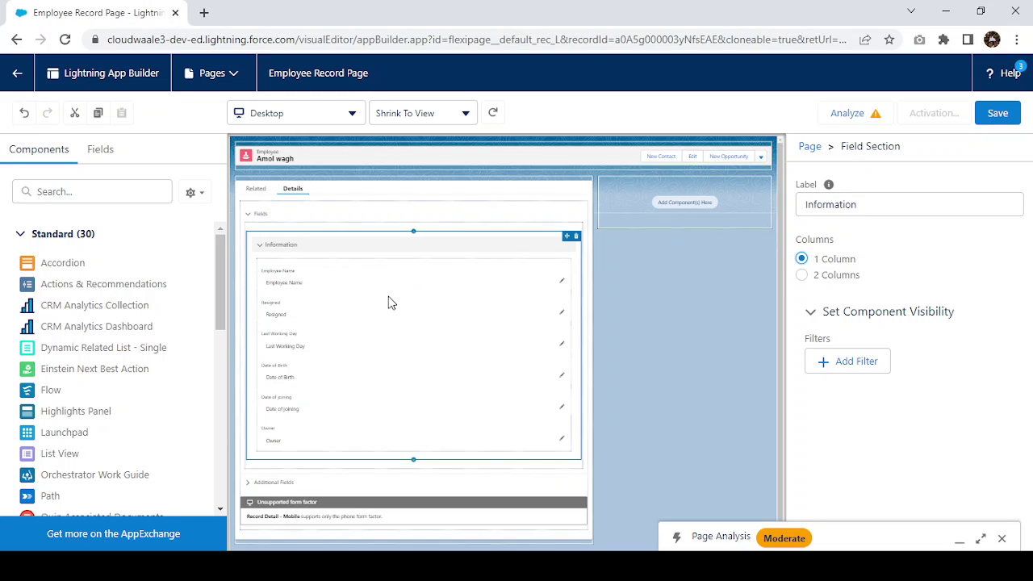
pyautogui.click(801, 276)
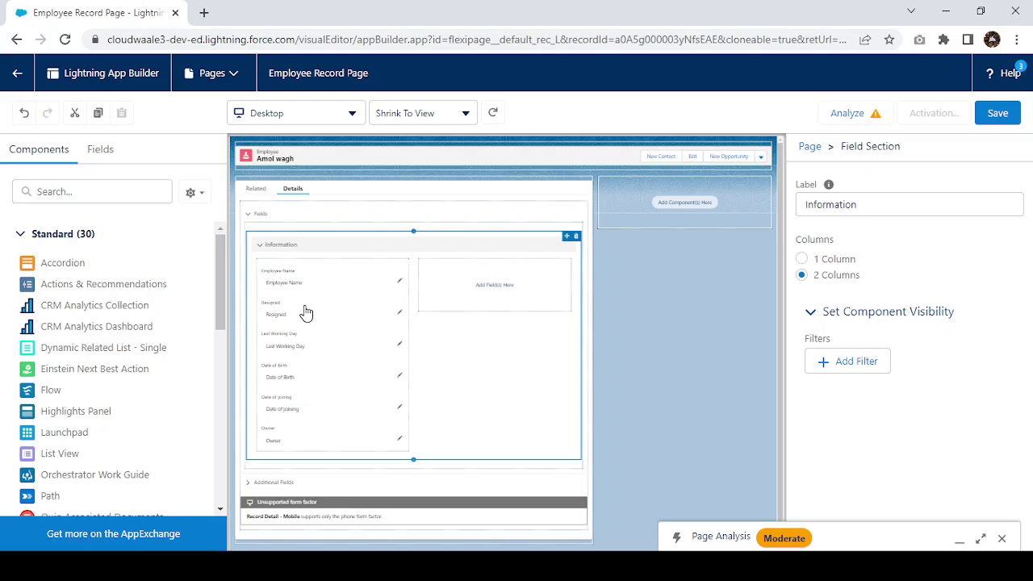
# - Move Owner, Date of Birth and Date of joining into the right column
pyautogui.moveTo(293, 426); pyautogui.dragTo(471, 298)
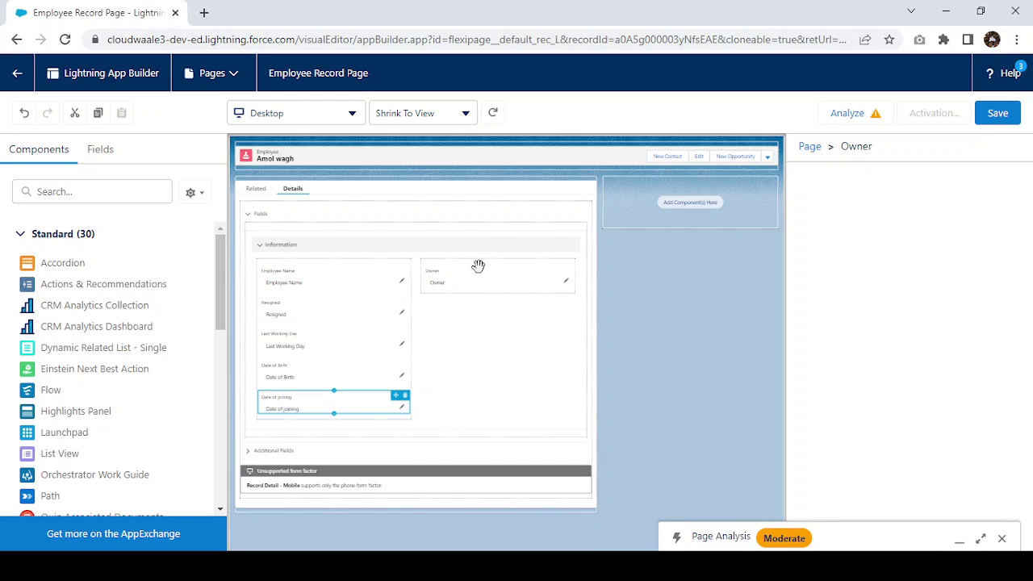
pyautogui.moveTo(477, 267); pyautogui.dragTo(477, 281)
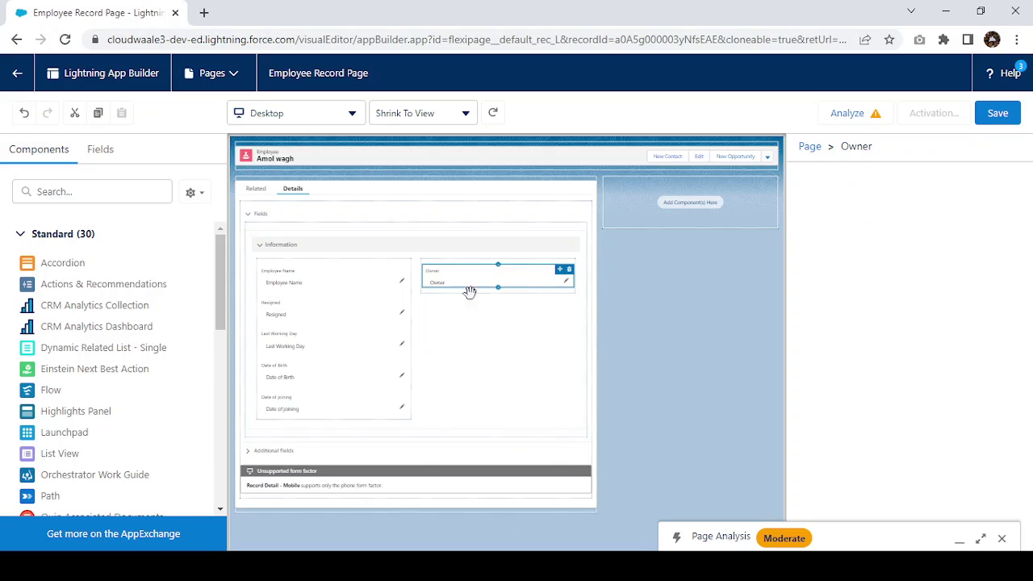
pyautogui.moveTo(307, 368); pyautogui.dragTo(458, 271)
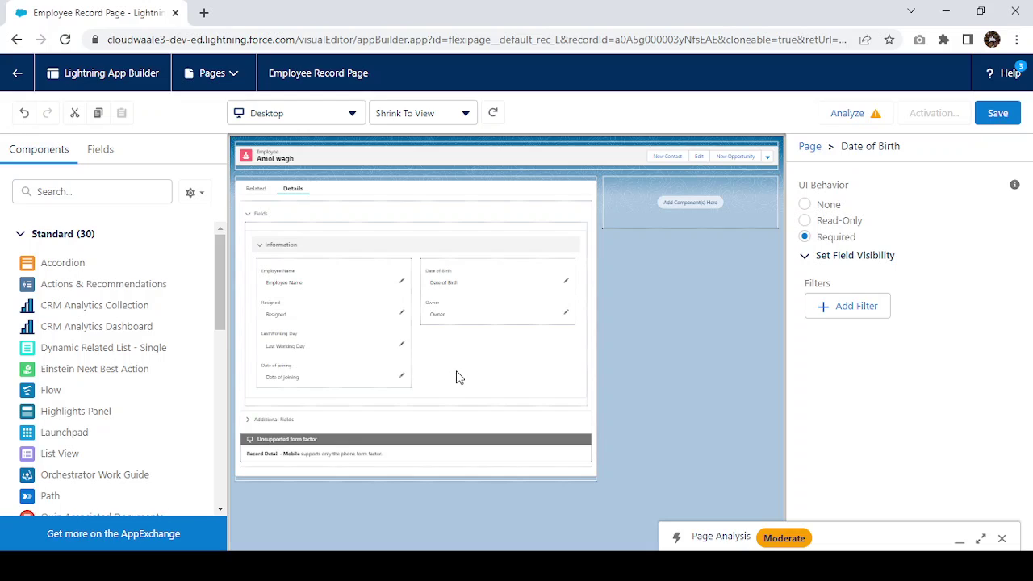
pyautogui.moveTo(334, 364); pyautogui.dragTo(498, 267)
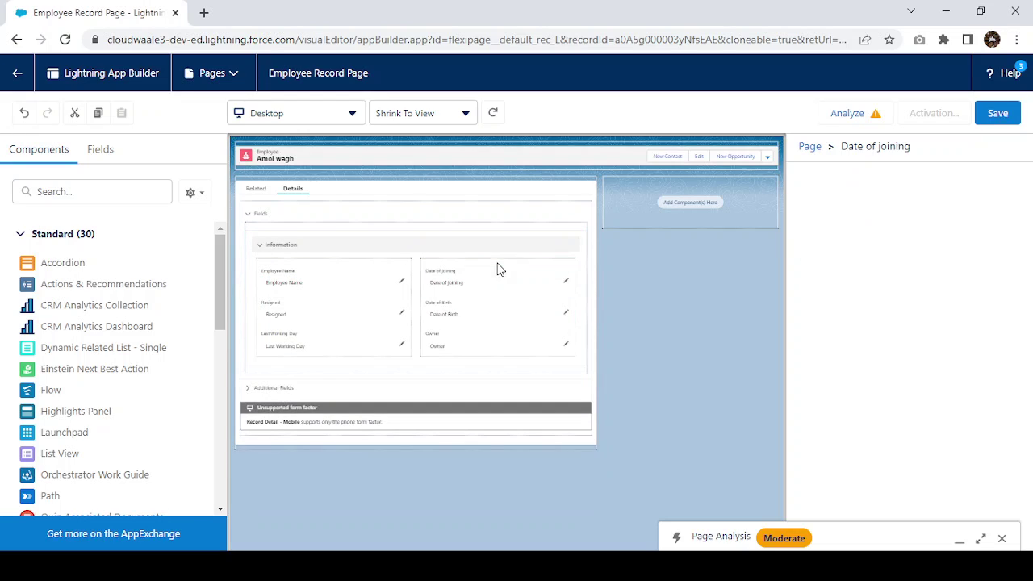
pyautogui.click(322, 308)
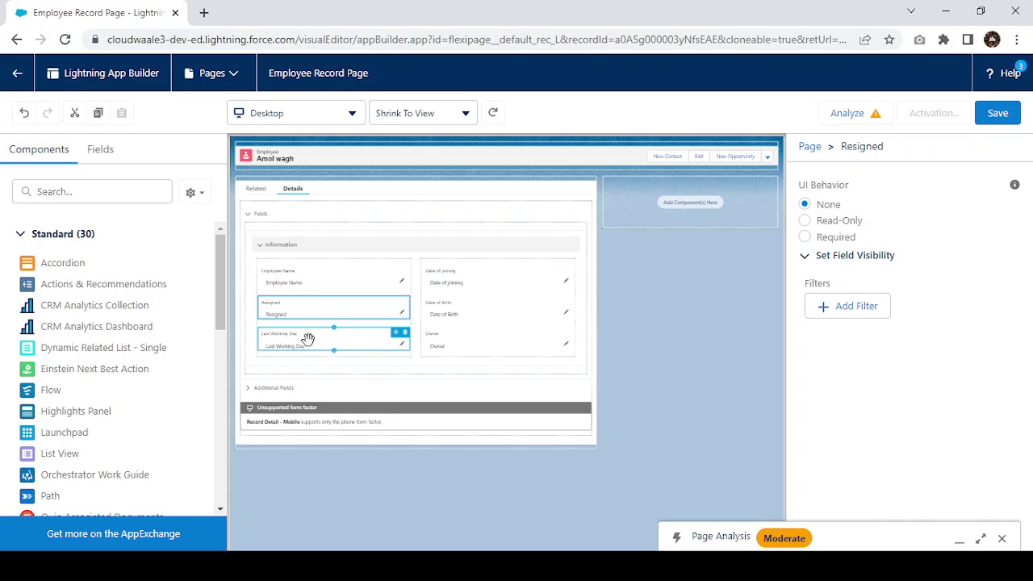
pyautogui.click(307, 339)
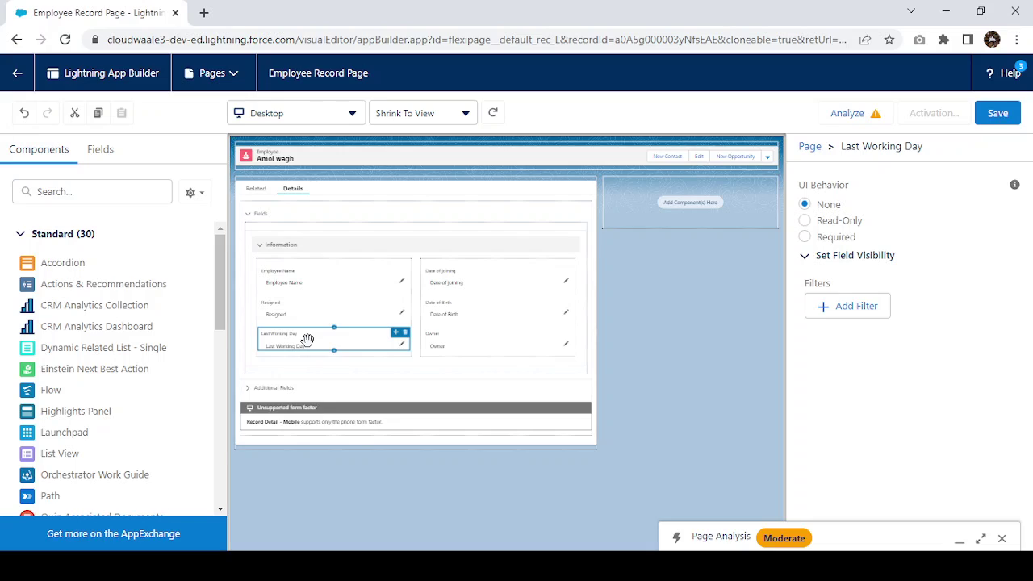
# - Add a visibility filter on Last Working Day: Resigned Equal True
pyautogui.click(857, 308)
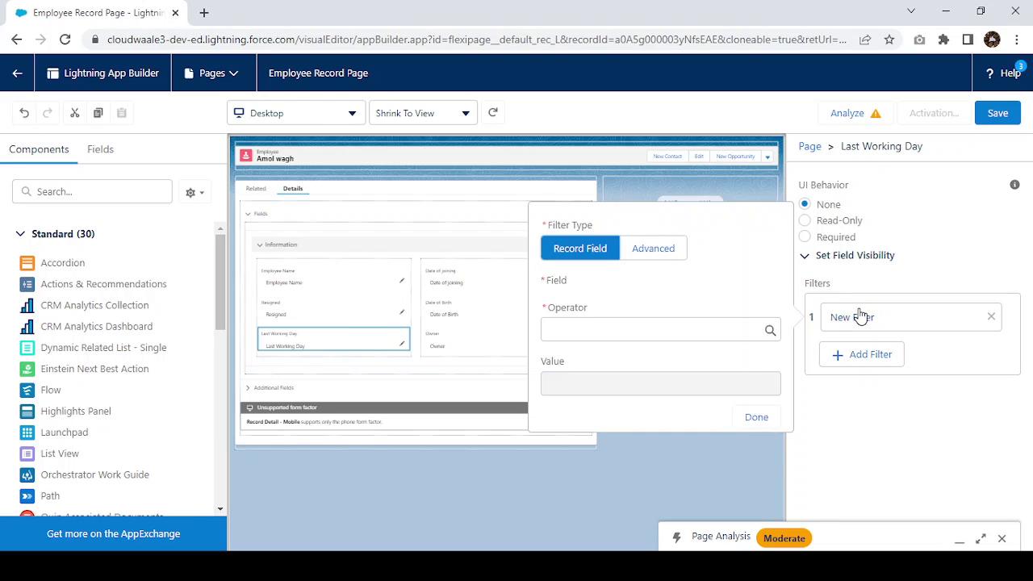
pyautogui.click(702, 306)
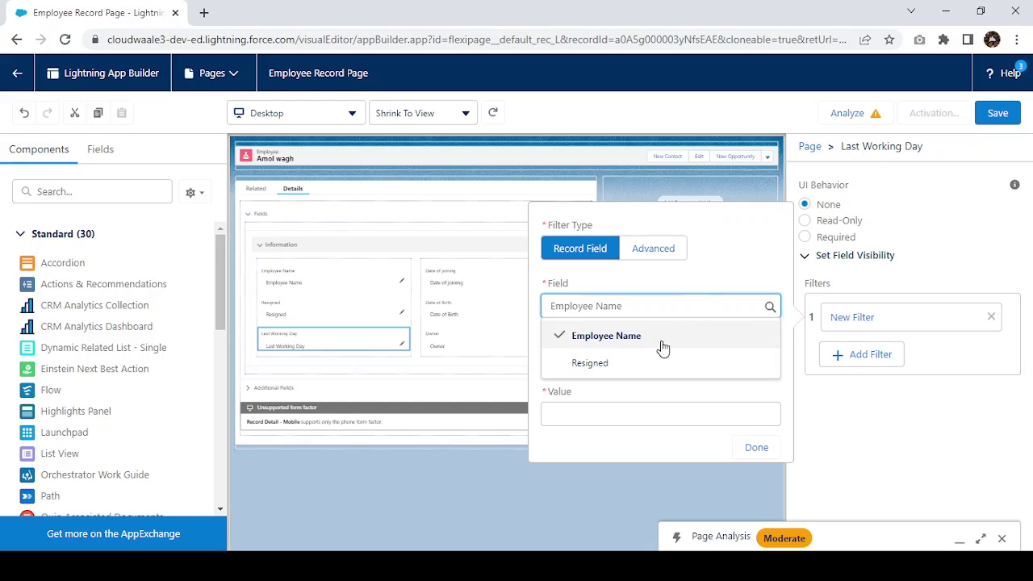
pyautogui.click(607, 366)
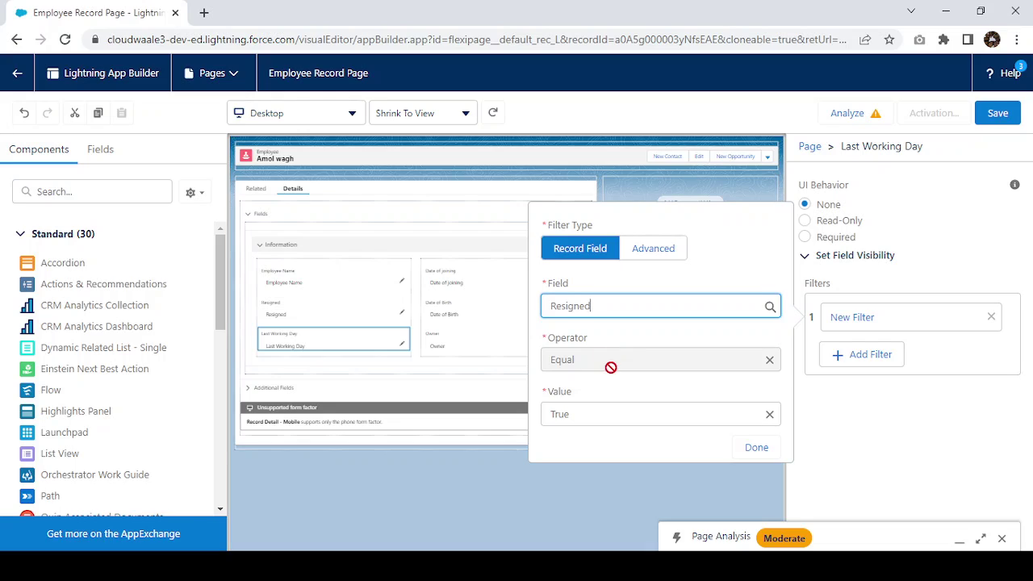
pyautogui.click(750, 447)
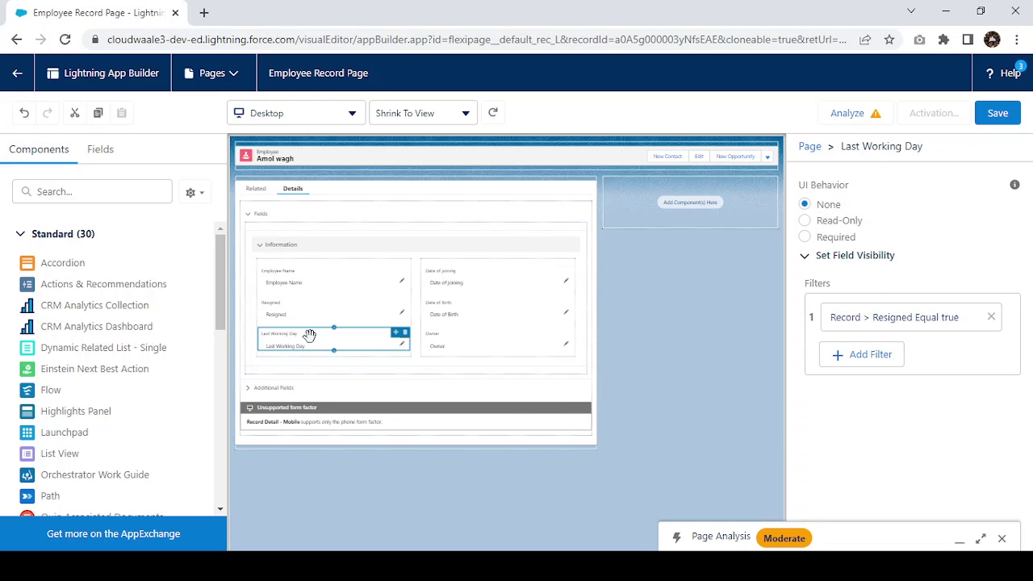
pyautogui.click(1001, 538)
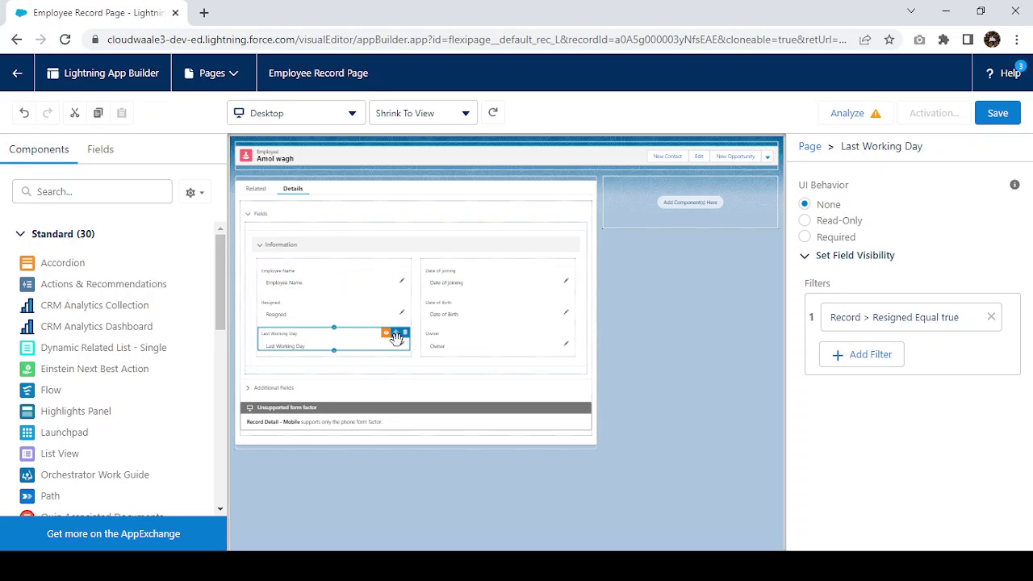
# - Save the Employee Record Page and activate it as the org default for Desktop
pyautogui.click(994, 116)
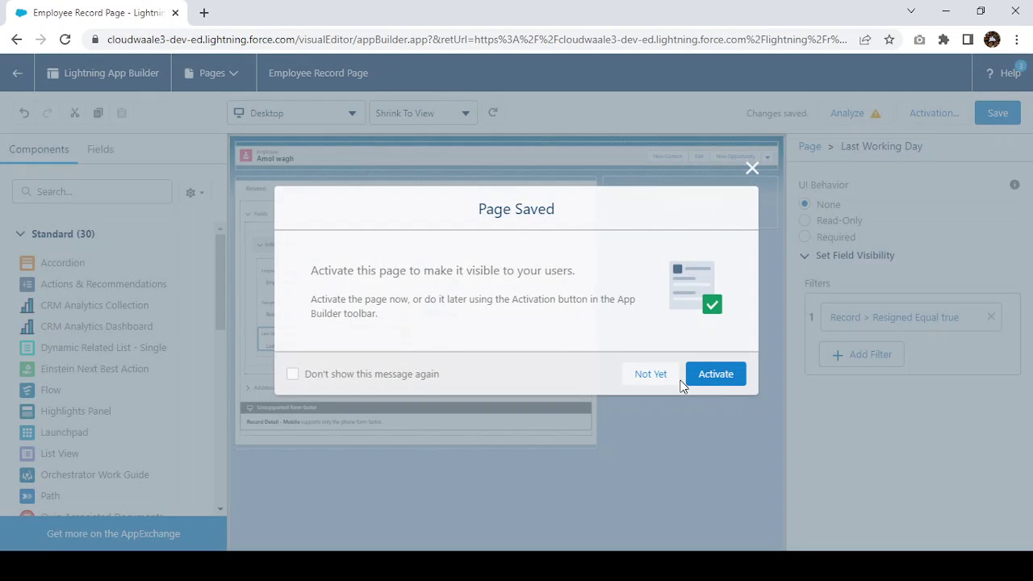
pyautogui.click(716, 376)
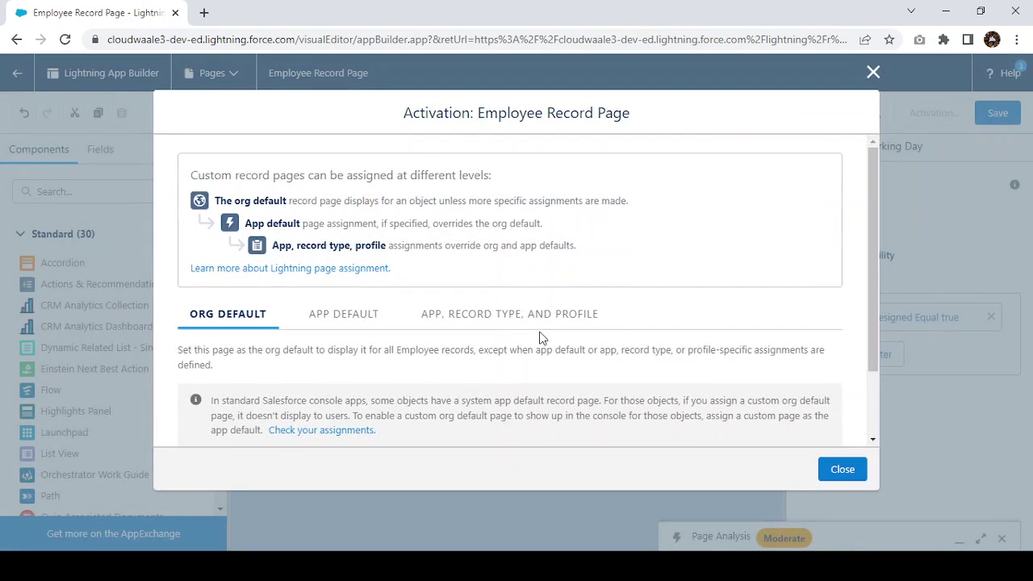
pyautogui.scroll(-2, 399, 340)
pyautogui.click(248, 392)
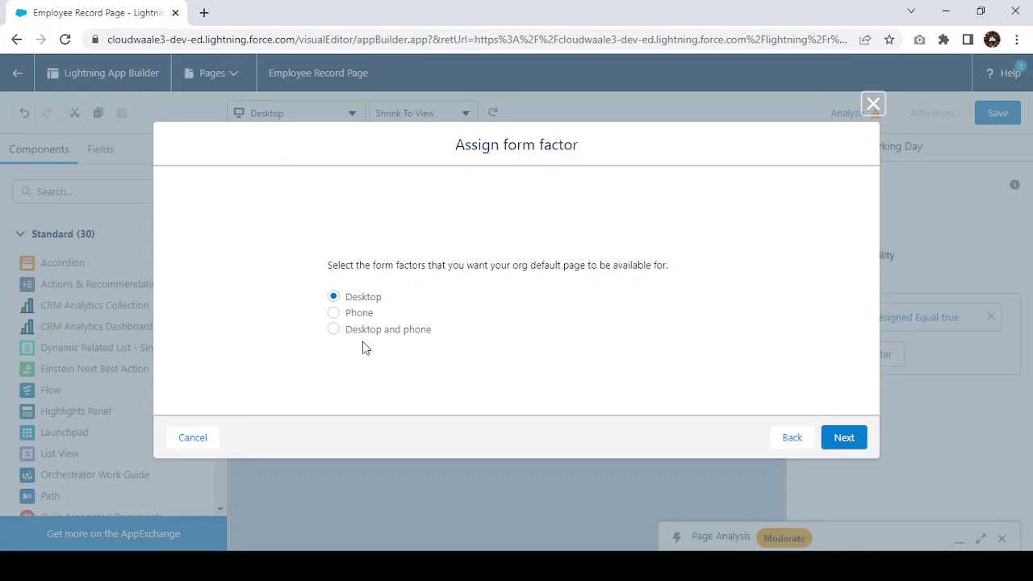
pyautogui.click(837, 438)
pyautogui.click(844, 392)
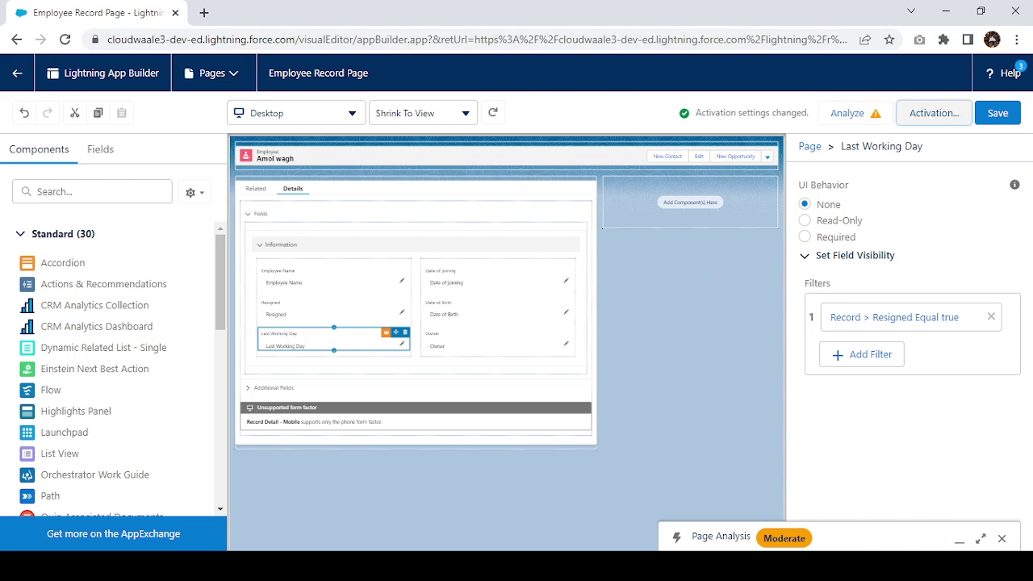
pyautogui.click(1001, 539)
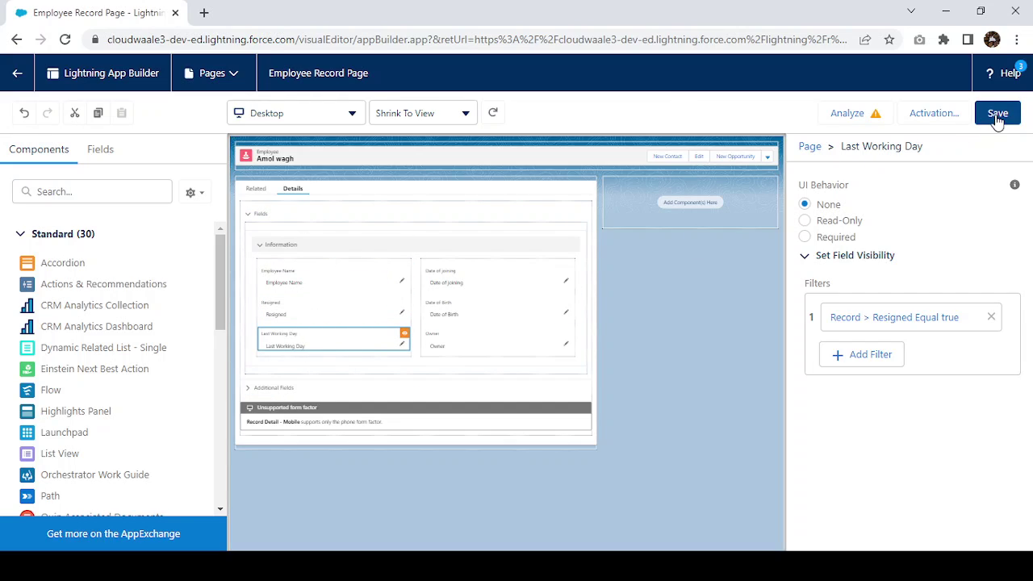
pyautogui.click(17, 74)
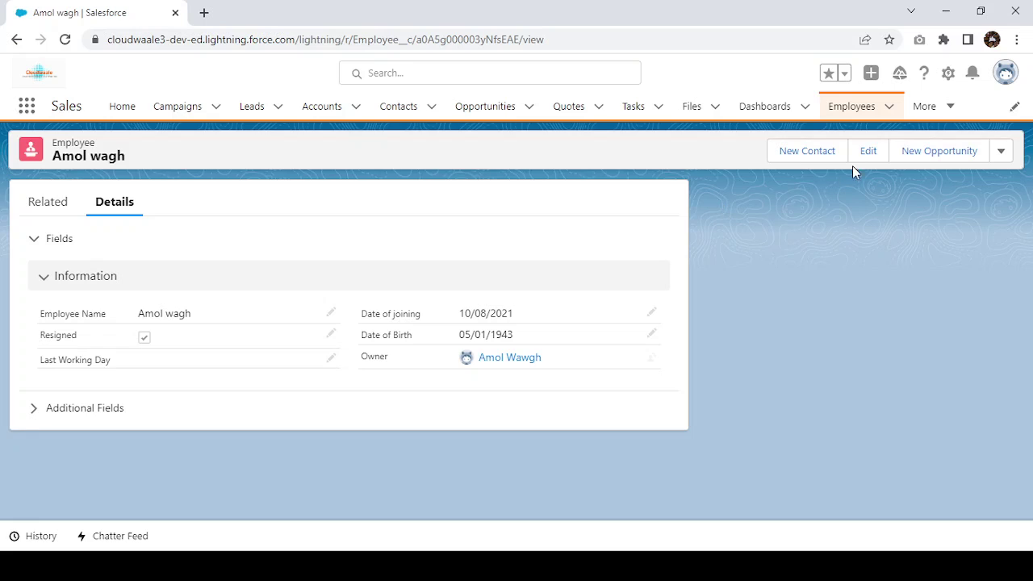
# - Reload the employee record page and reopen its Edit form
pyautogui.click(873, 156)
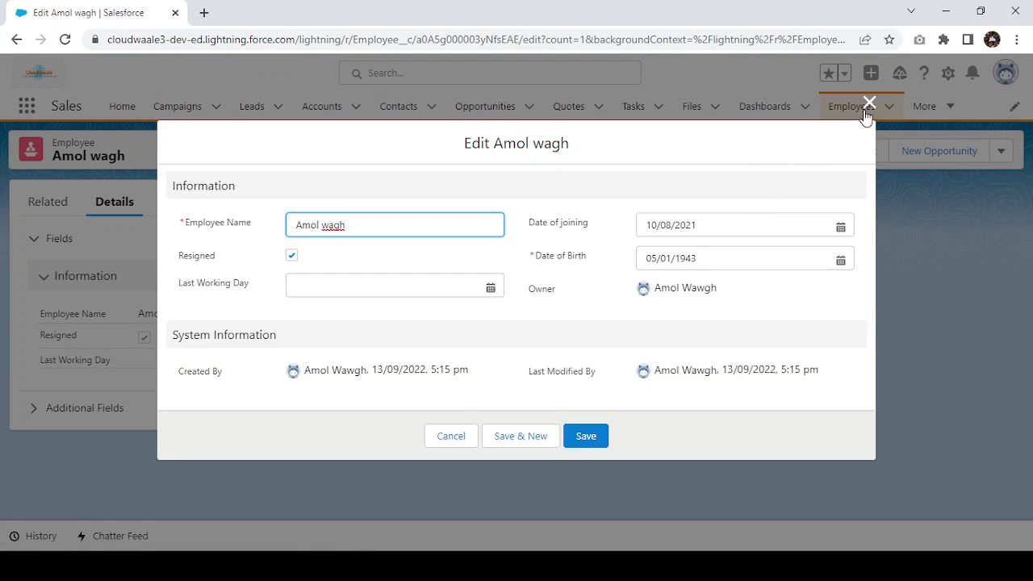
pyautogui.click(869, 103)
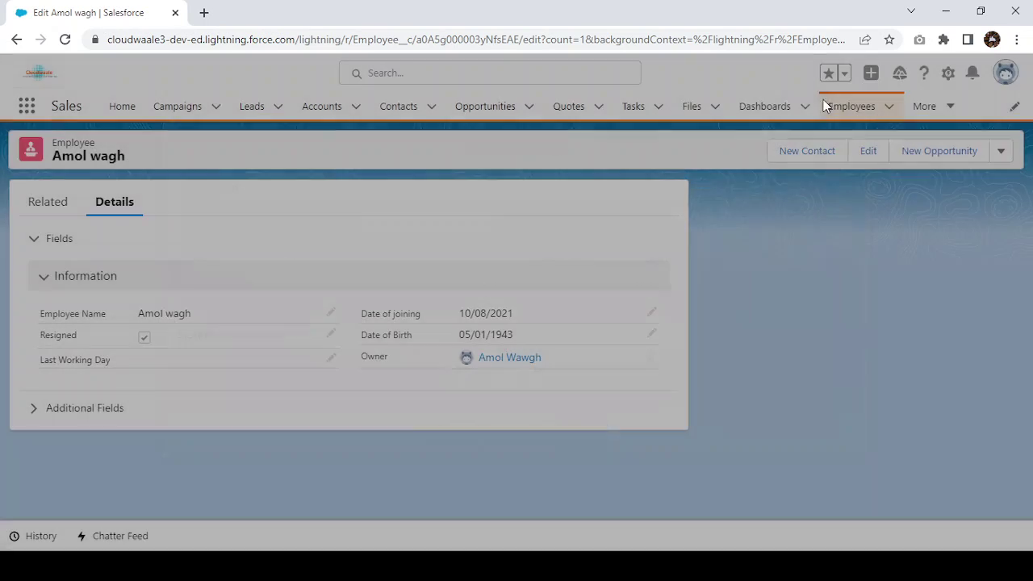
pyautogui.click(440, 42)
pyautogui.press('Return')
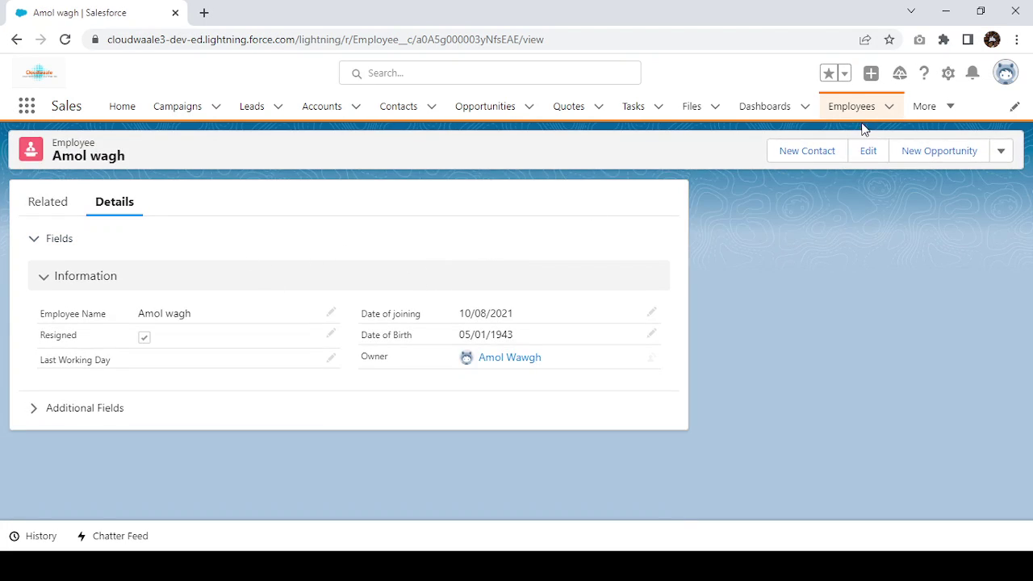
pyautogui.click(871, 151)
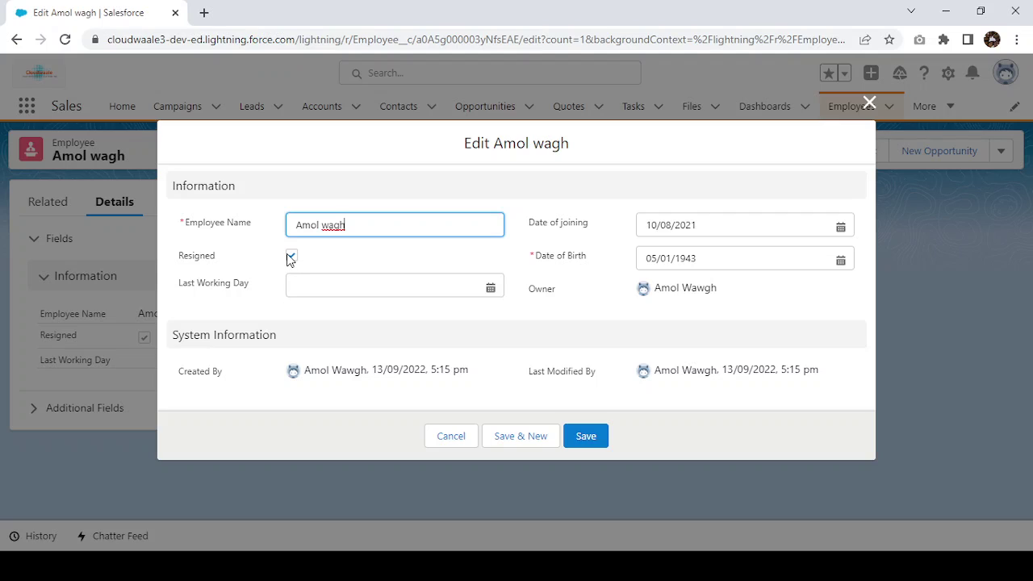
# - Untick and re-tick Resigned to see Last Working Day hide and reappear
pyautogui.moveTo(179, 288); pyautogui.dragTo(260, 292)
pyautogui.click(261, 293)
pyautogui.click(292, 257)
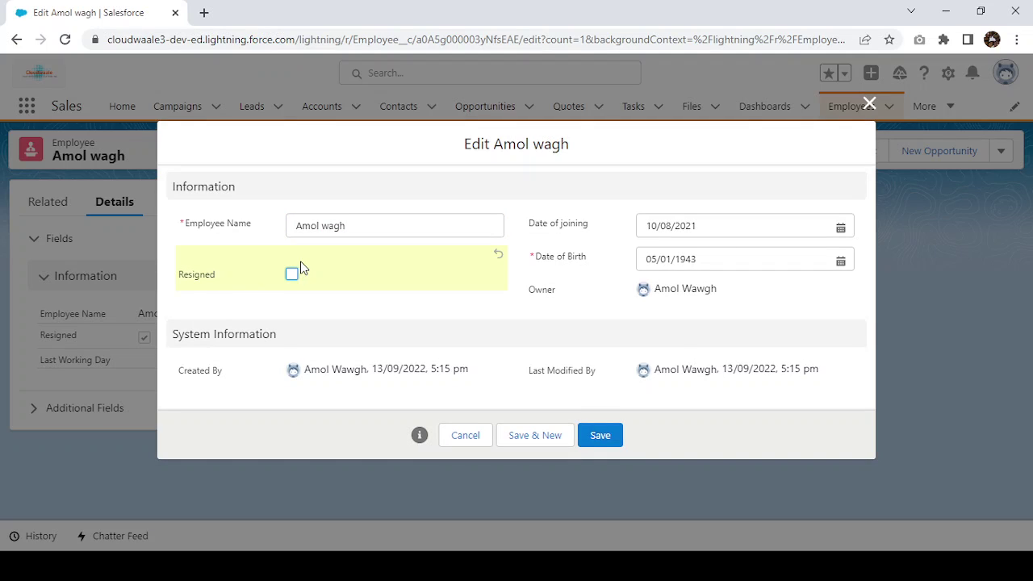
pyautogui.click(452, 308)
pyautogui.click(291, 274)
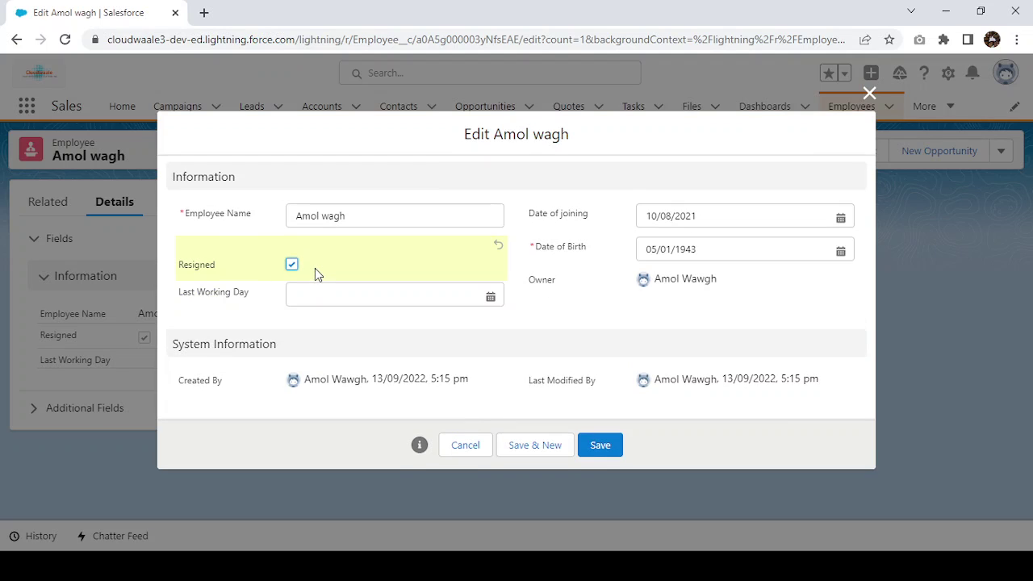
pyautogui.click(183, 296)
# - Leave Resigned unticked and save the employee record
pyautogui.moveTo(183, 297); pyautogui.dragTo(275, 304)
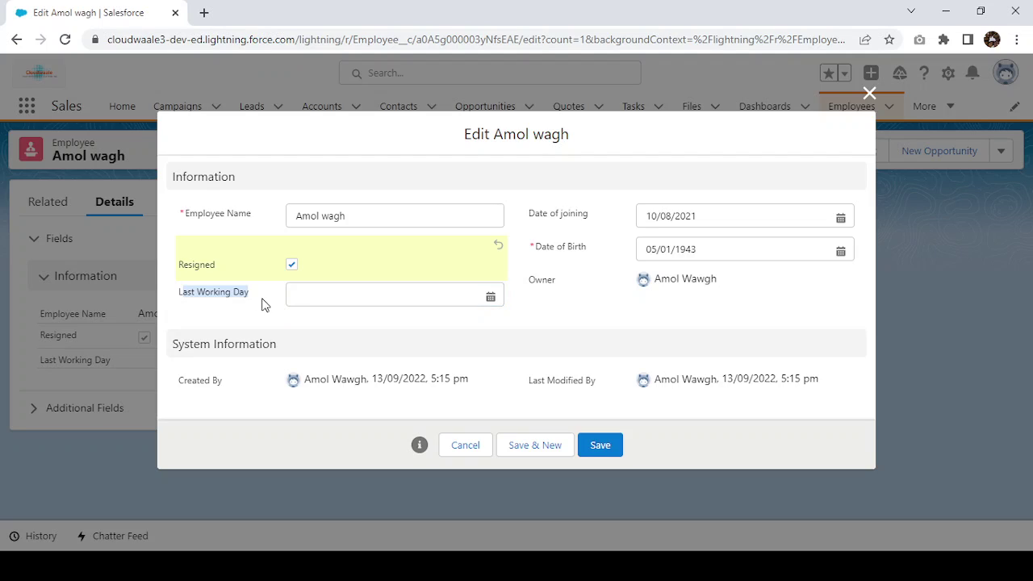
pyautogui.click(173, 266)
pyautogui.moveTo(179, 295)
pyautogui.mouseDown()
pyautogui.moveTo(255, 295)
pyautogui.moveTo(181, 298)
pyautogui.mouseUp()
pyautogui.click(292, 267)
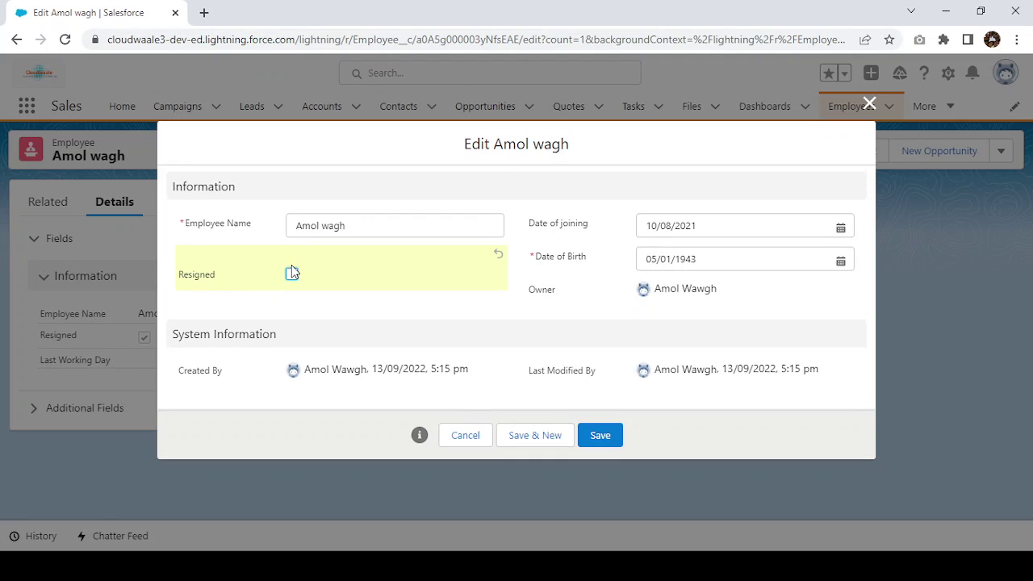
pyautogui.click(604, 436)
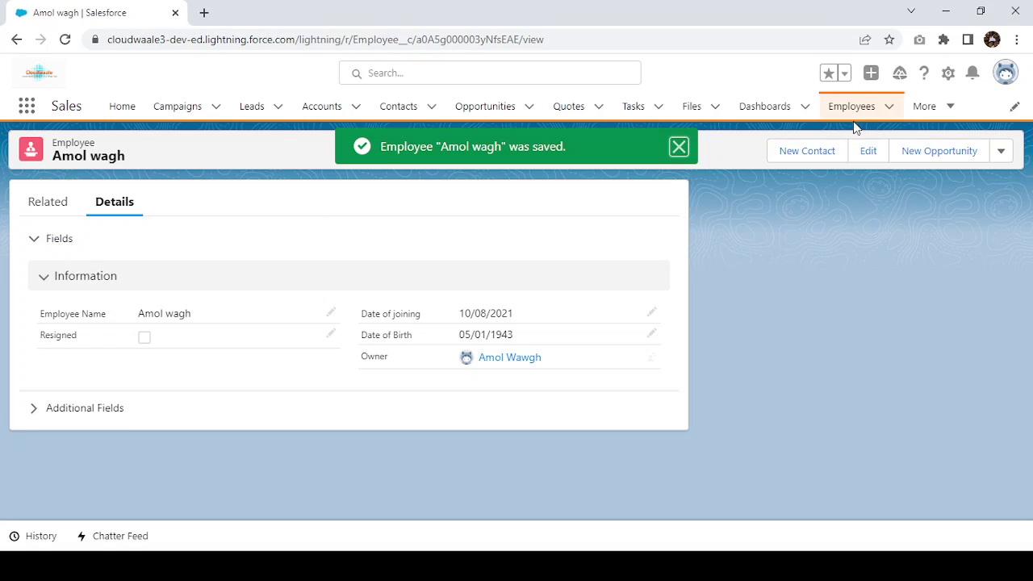
pyautogui.click(948, 74)
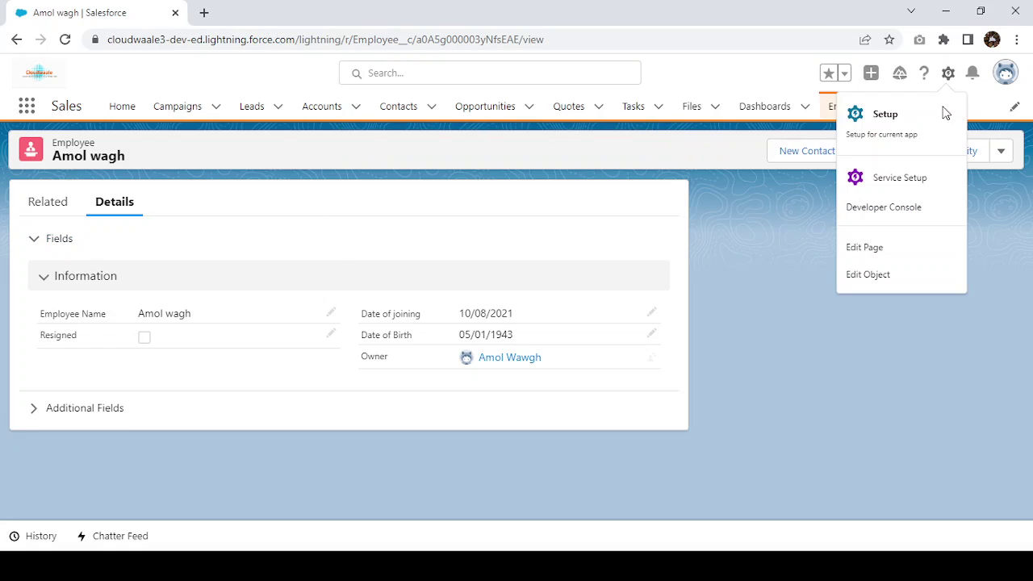
# - Reopen the page in App Builder, close Page Analysis, and browse the Fields tab's Employee fields
pyautogui.click(897, 247)
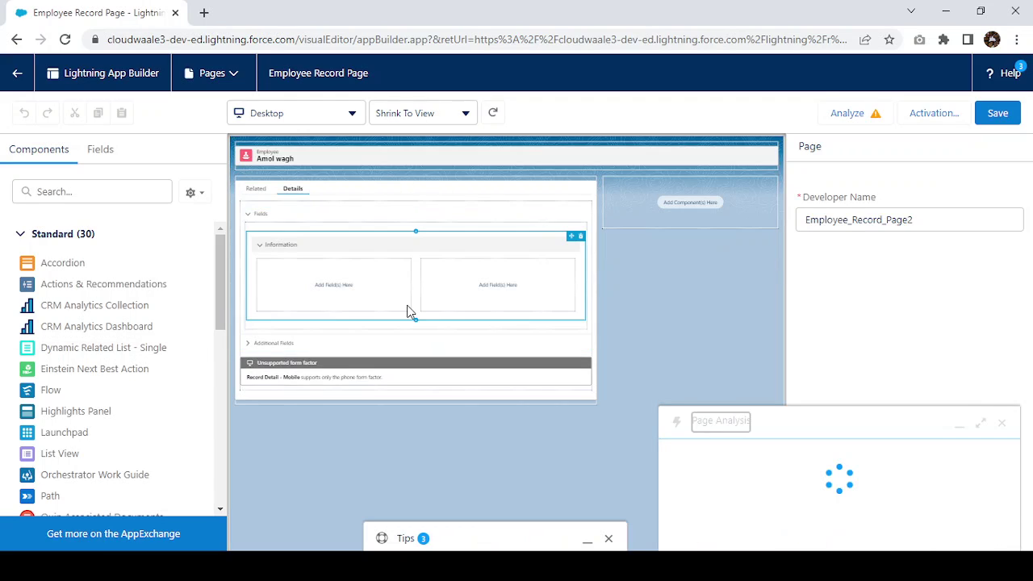
pyautogui.click(1002, 289)
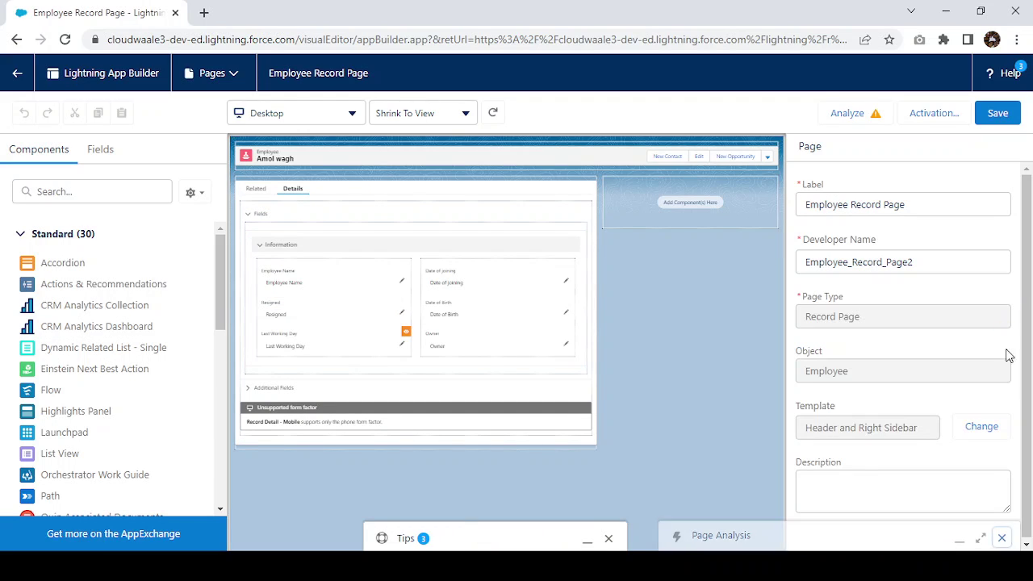
pyautogui.click(100, 151)
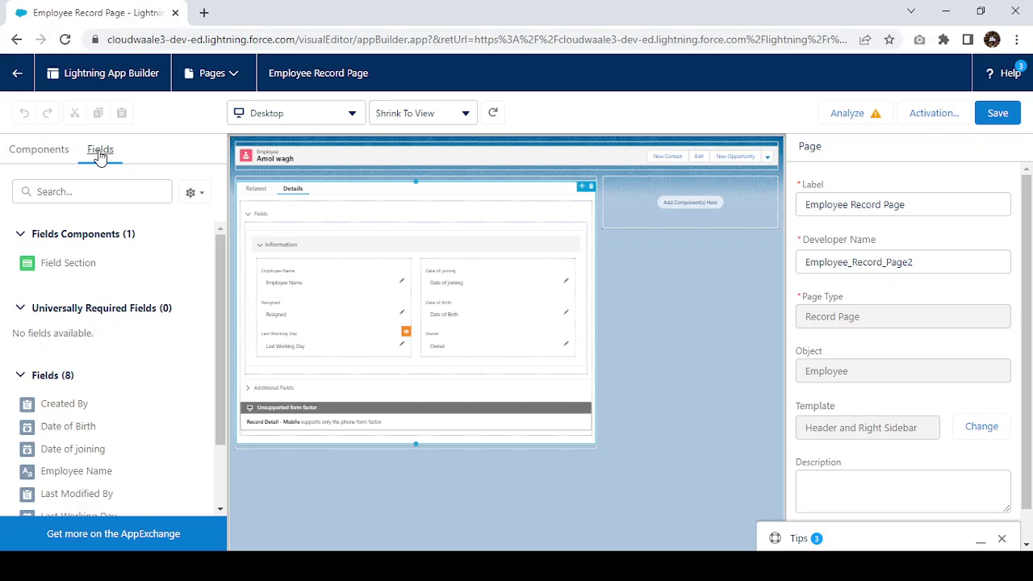
pyautogui.scroll(-1, 104, 242)
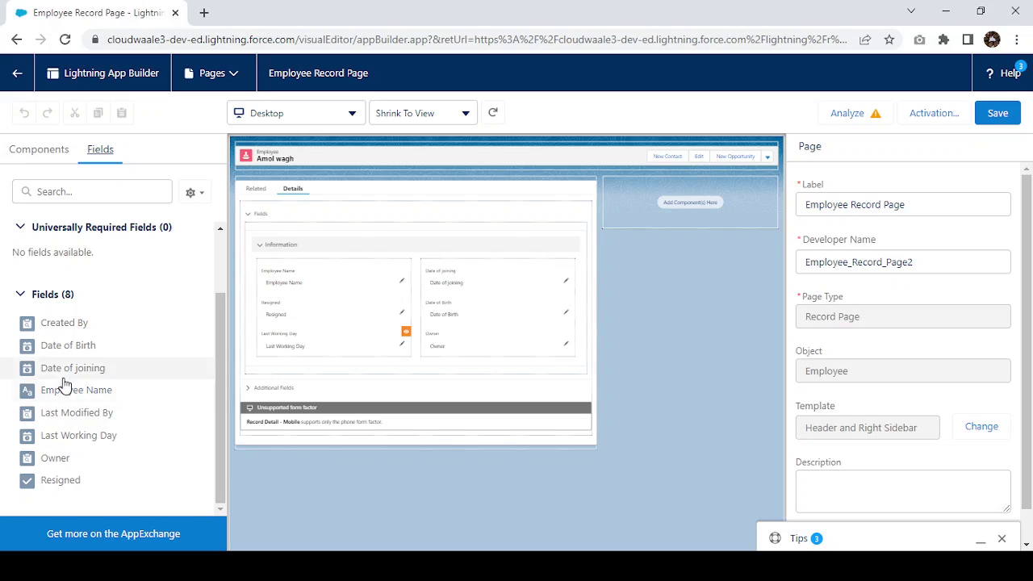
pyautogui.moveTo(66, 398); pyautogui.dragTo(80, 318)
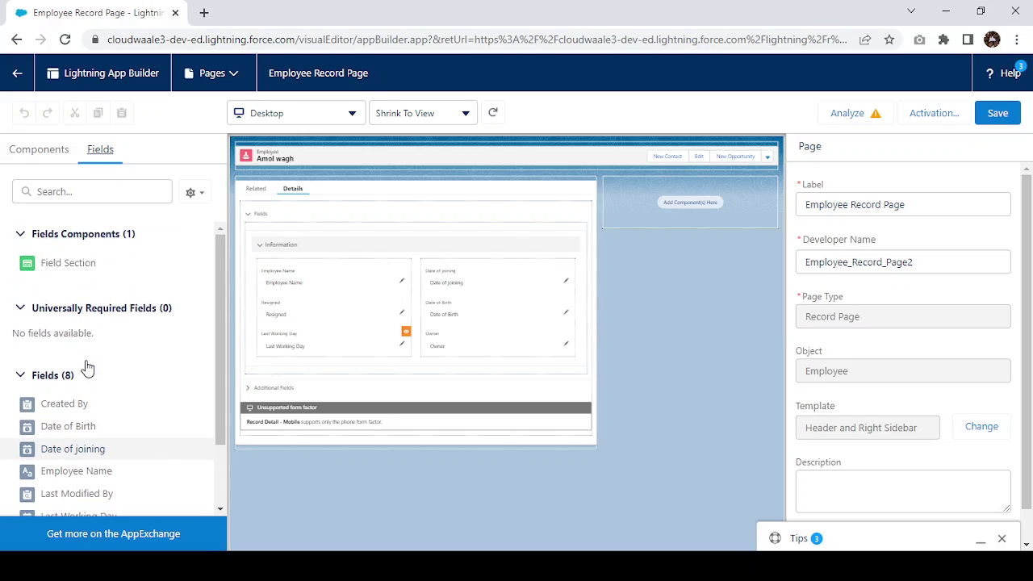
pyautogui.scroll(-1, 92, 395)
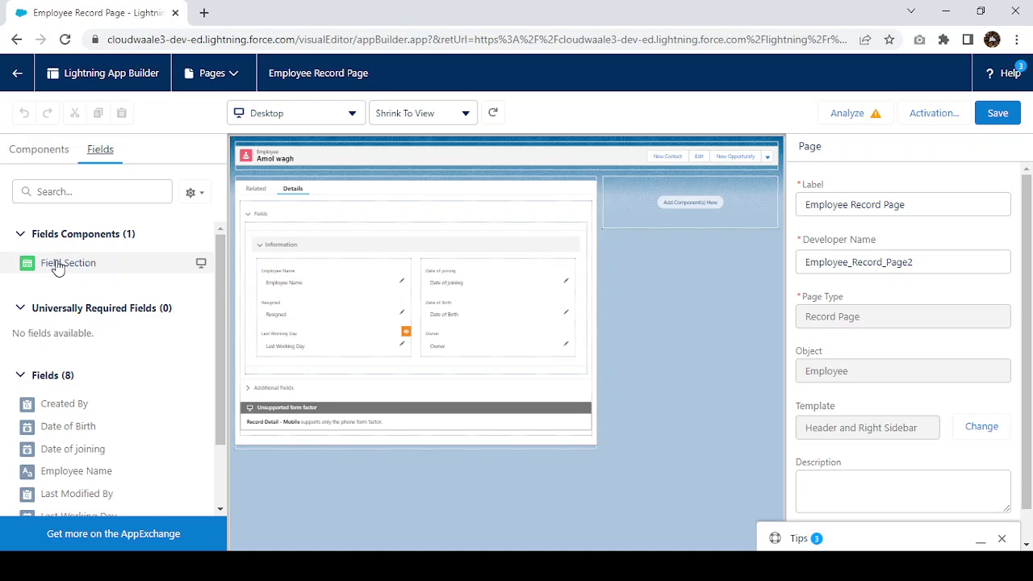
# - Place a new Field Section component in the right sidebar of the record page
pyautogui.click(339, 323)
pyautogui.moveTo(212, 269); pyautogui.dragTo(631, 218)
pyautogui.moveTo(72, 266); pyautogui.dragTo(647, 209)
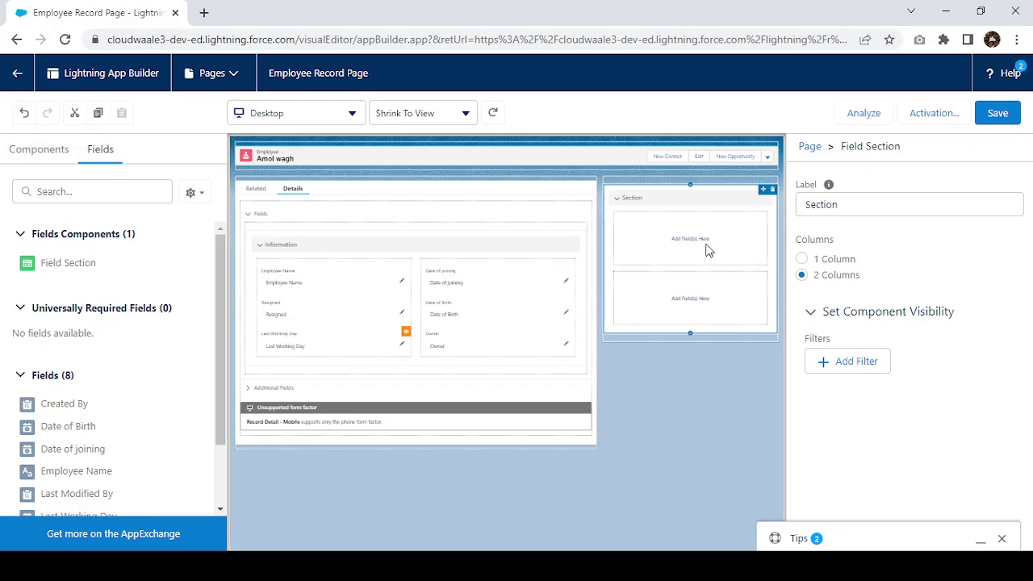
# - Move the Resigned and Last Working Day fields from Information into the new sidebar section
pyautogui.moveTo(325, 330); pyautogui.dragTo(661, 233)
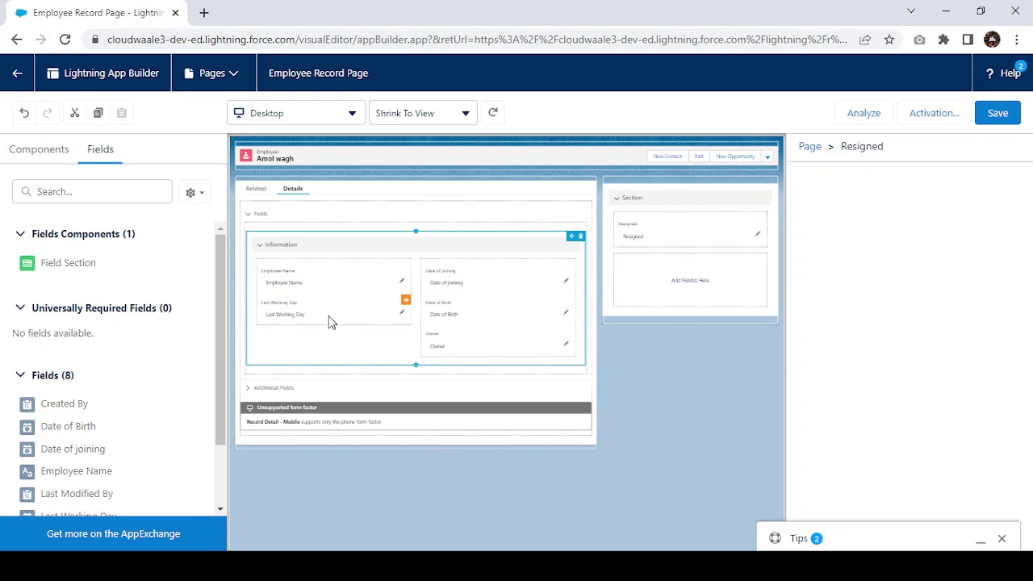
pyautogui.click(363, 321)
pyautogui.click(312, 303)
pyautogui.moveTo(311, 302); pyautogui.dragTo(668, 251)
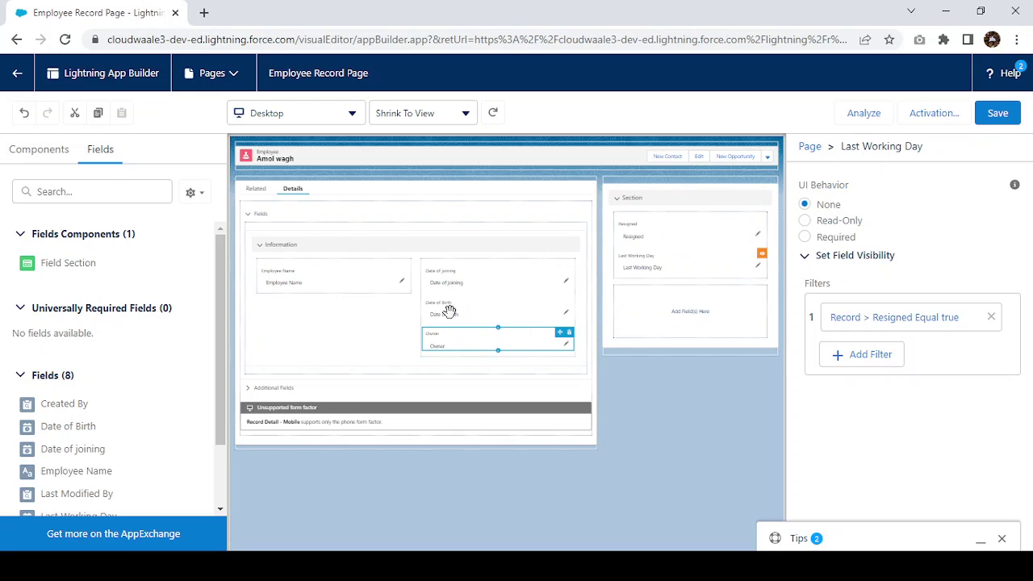
pyautogui.click(306, 316)
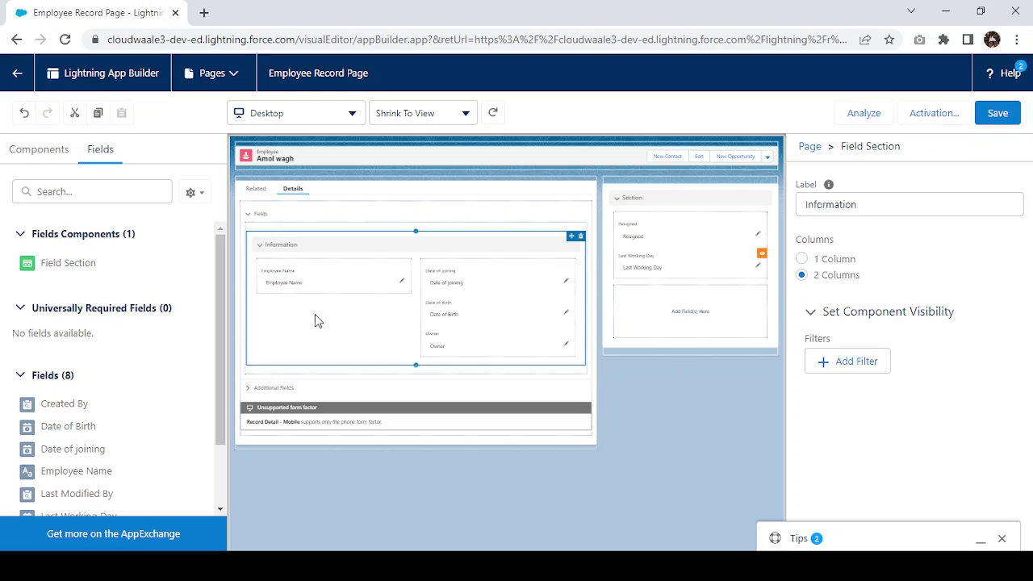
pyautogui.moveTo(491, 302); pyautogui.dragTo(327, 304)
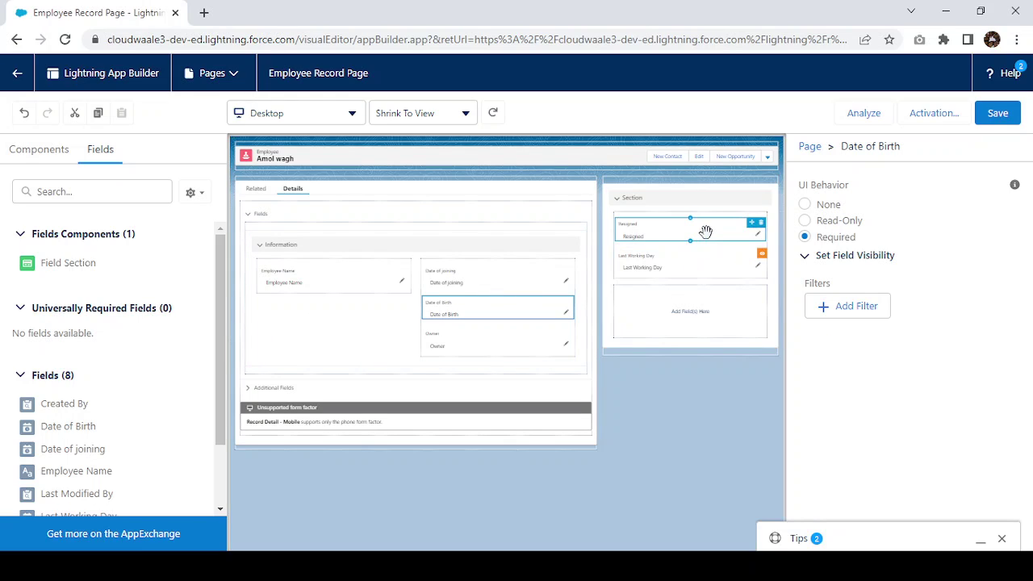
pyautogui.click(649, 199)
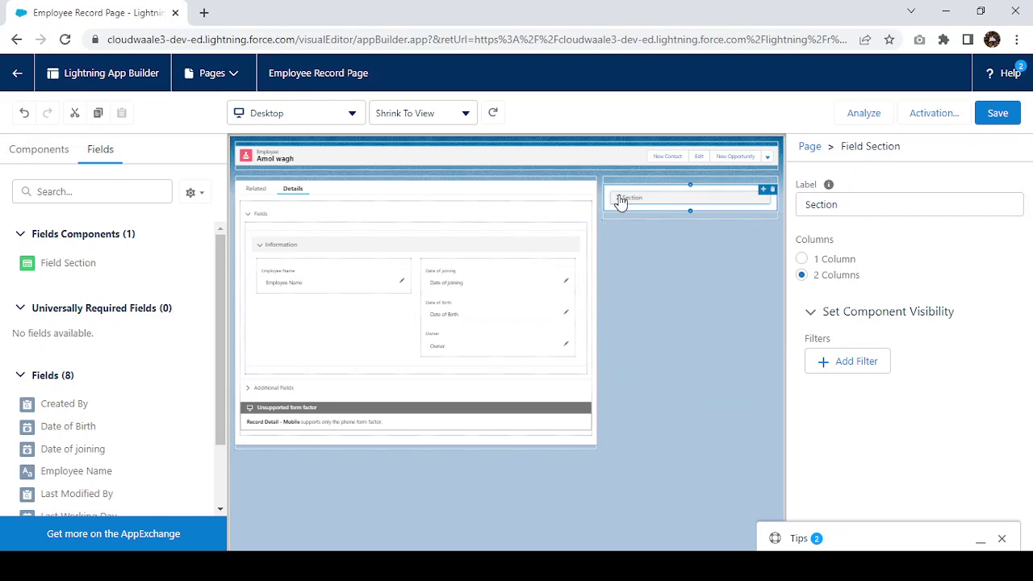
# - Relabel the sidebar field section 'Additional Information' and save the Employee Record Page
pyautogui.click(619, 200)
pyautogui.click(886, 205)
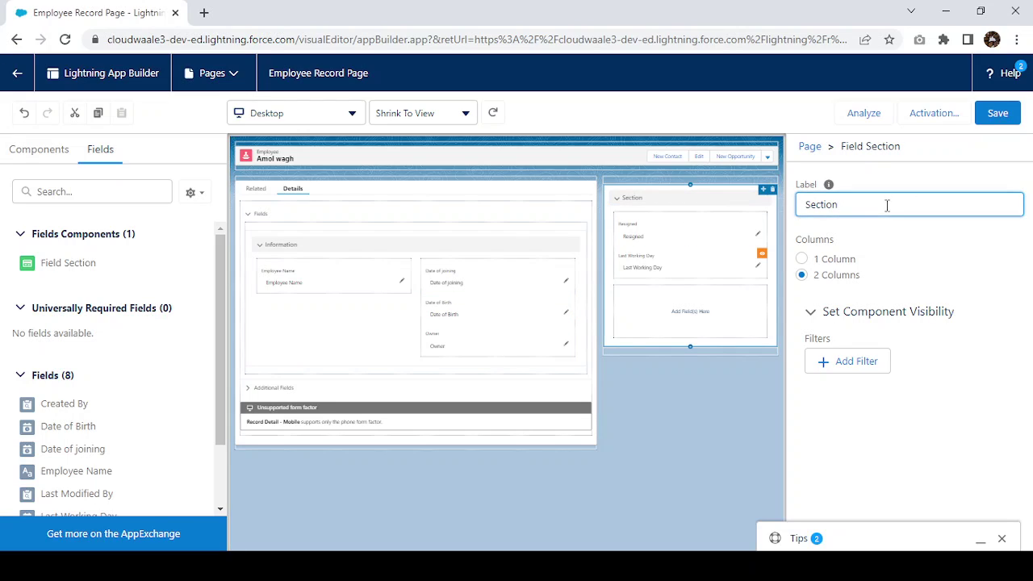
pyautogui.press('BackSpace')
pyautogui.press('BackSpace')
pyautogui.press('BackSpace')
pyautogui.press('BackSpace')
pyautogui.write('tional Information')
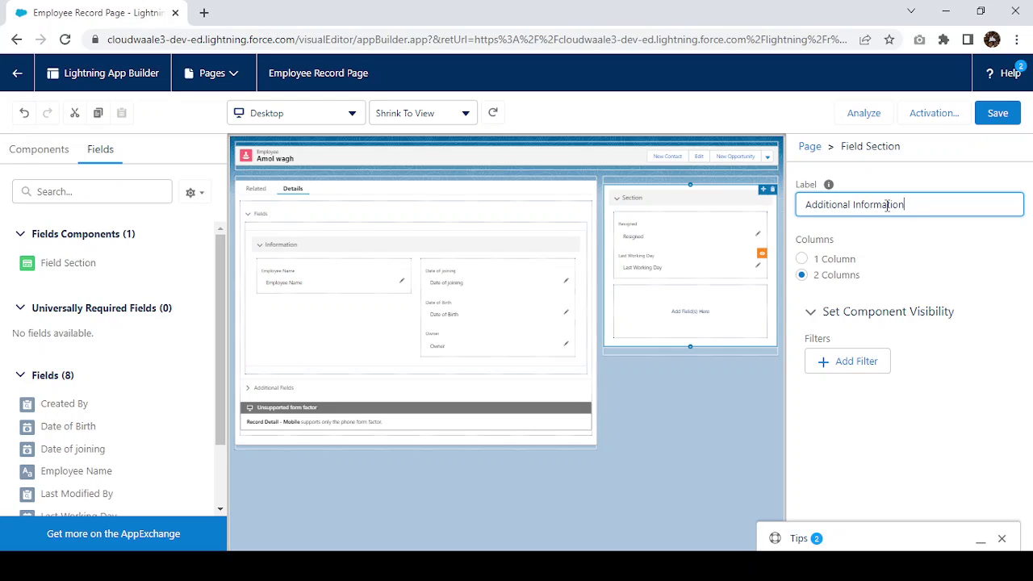
pyautogui.click(936, 251)
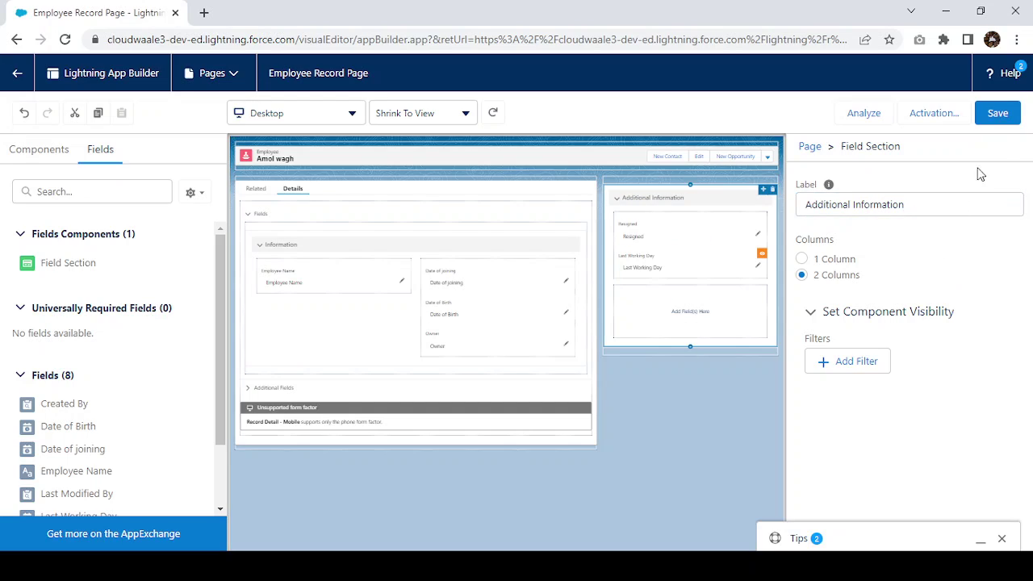
pyautogui.click(997, 113)
# - Go back to the Employee record and inline-edit the Resigned field in Additional Information
pyautogui.click(6, 74)
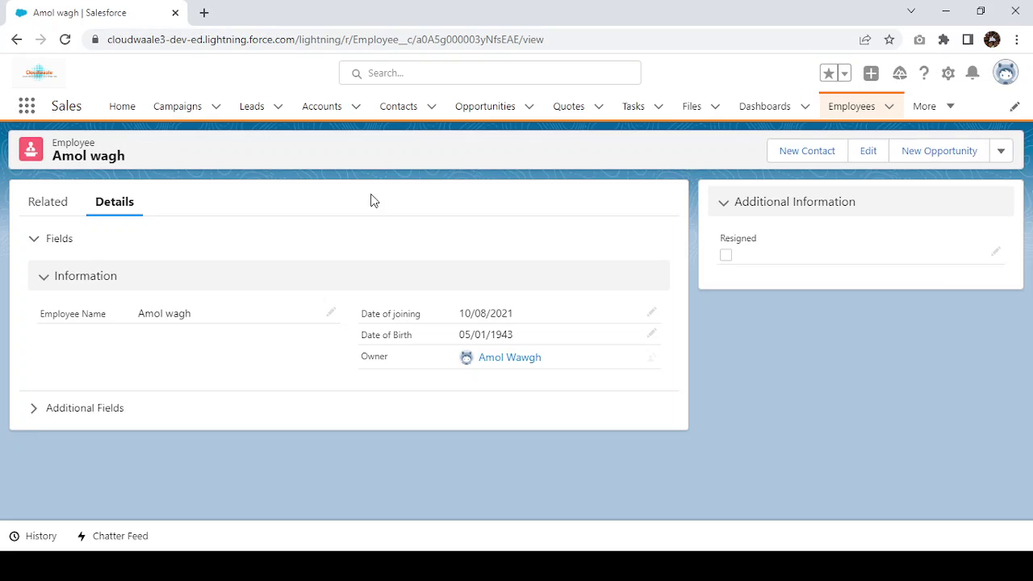
pyautogui.moveTo(758, 240); pyautogui.dragTo(721, 241)
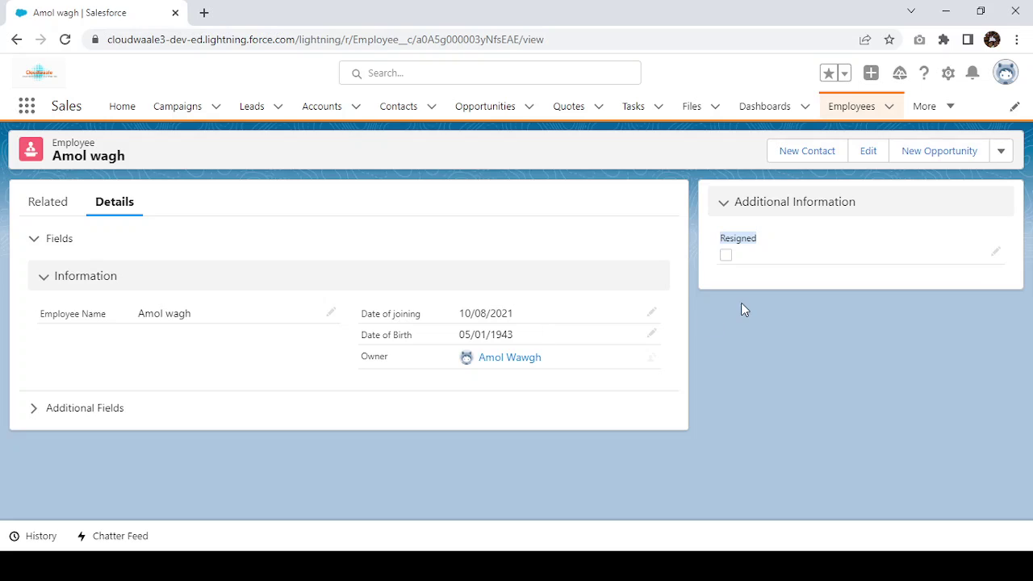
pyautogui.click(996, 253)
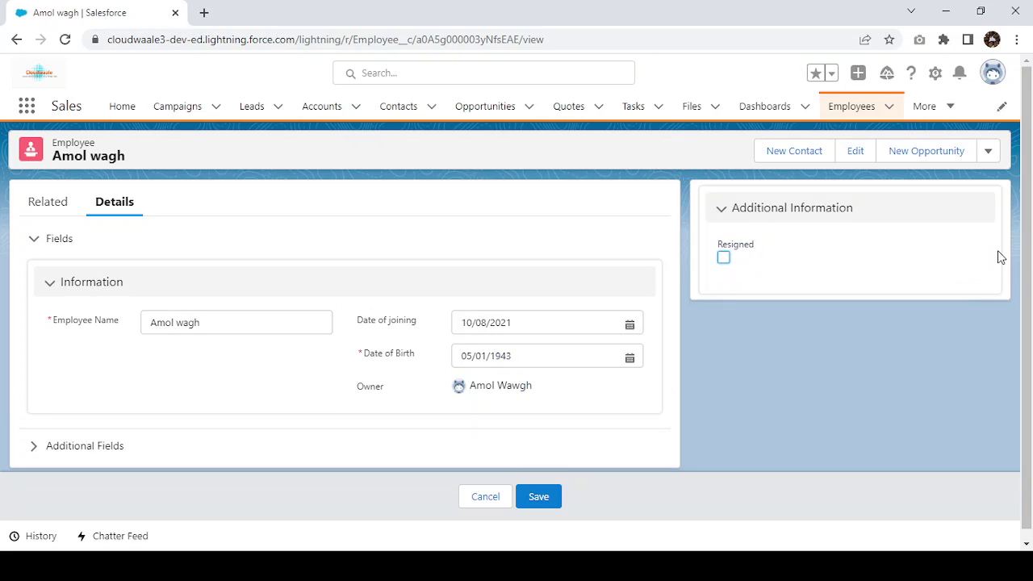
# - Tick Resigned, set Last Working Day to 13 September 2022, and save the record
pyautogui.click(723, 257)
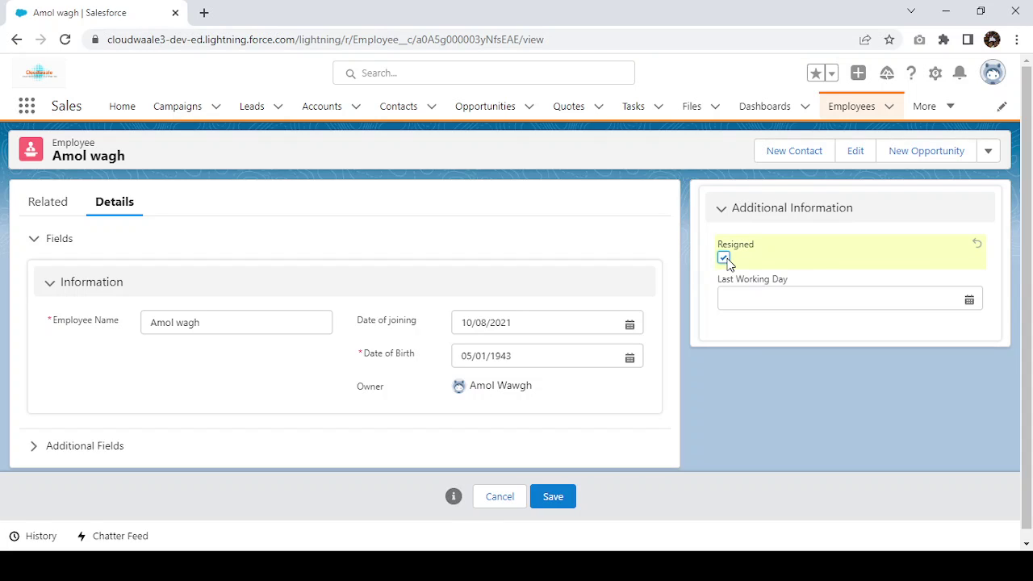
pyautogui.click(740, 300)
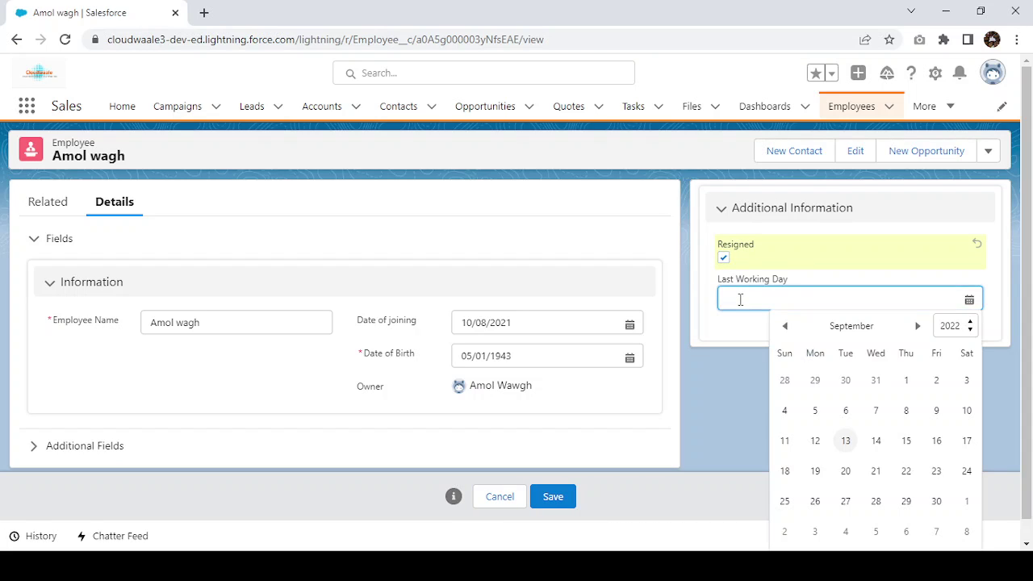
pyautogui.click(846, 443)
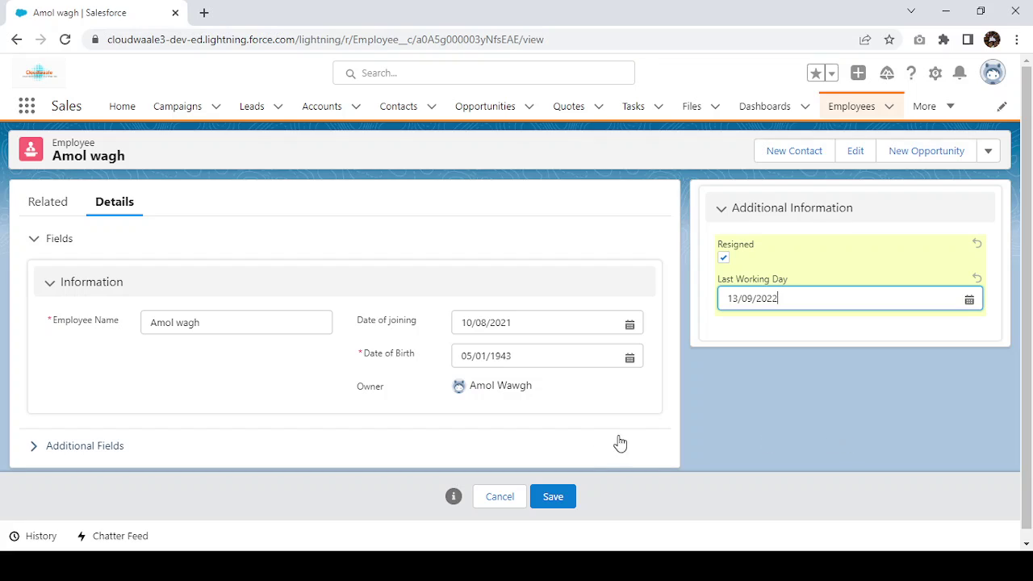
pyautogui.click(549, 496)
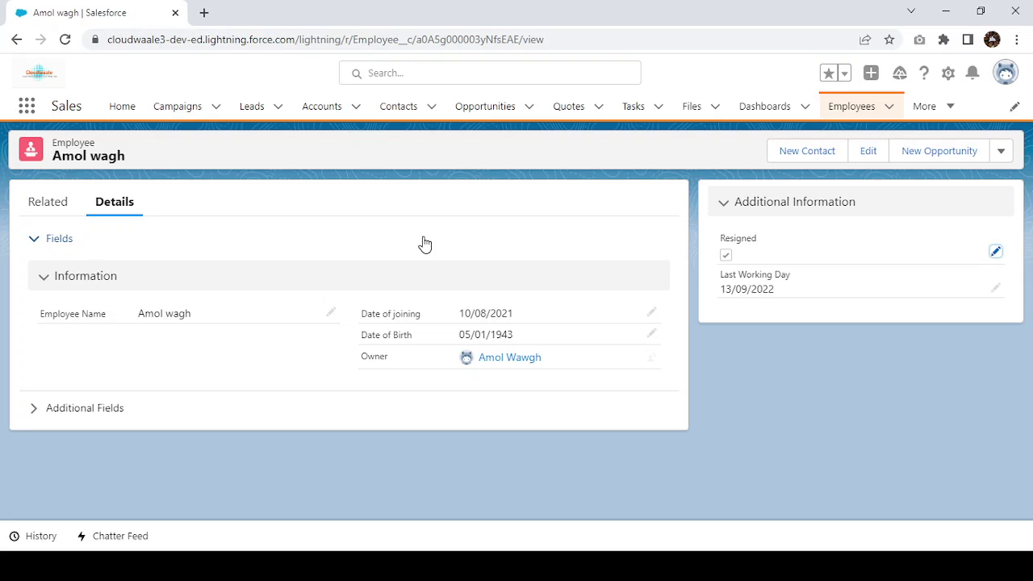
# - Re-test editing: untick and re-tick Resigned to toggle Last Working Day, then cancel
pyautogui.click(38, 411)
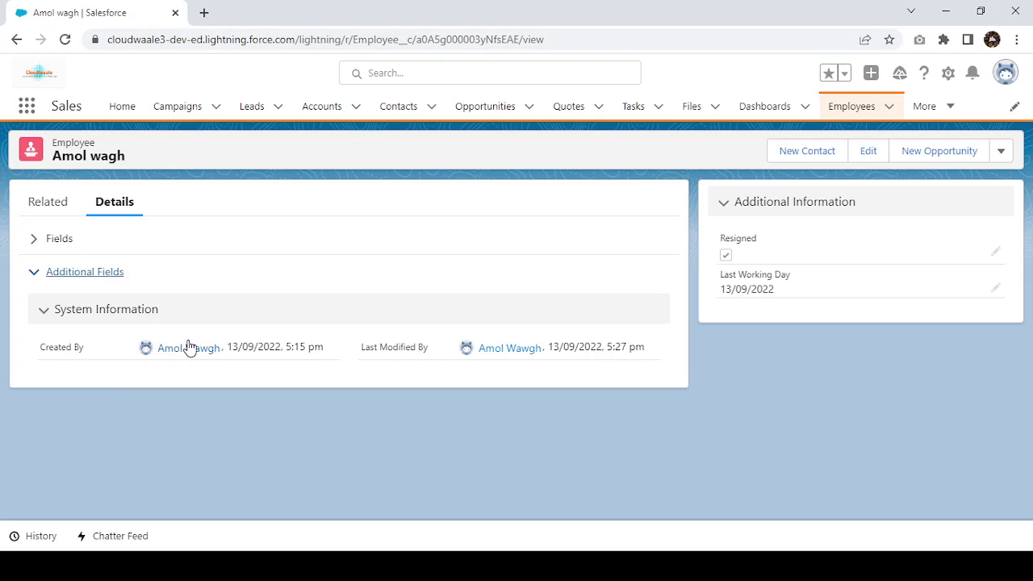
pyautogui.click(34, 241)
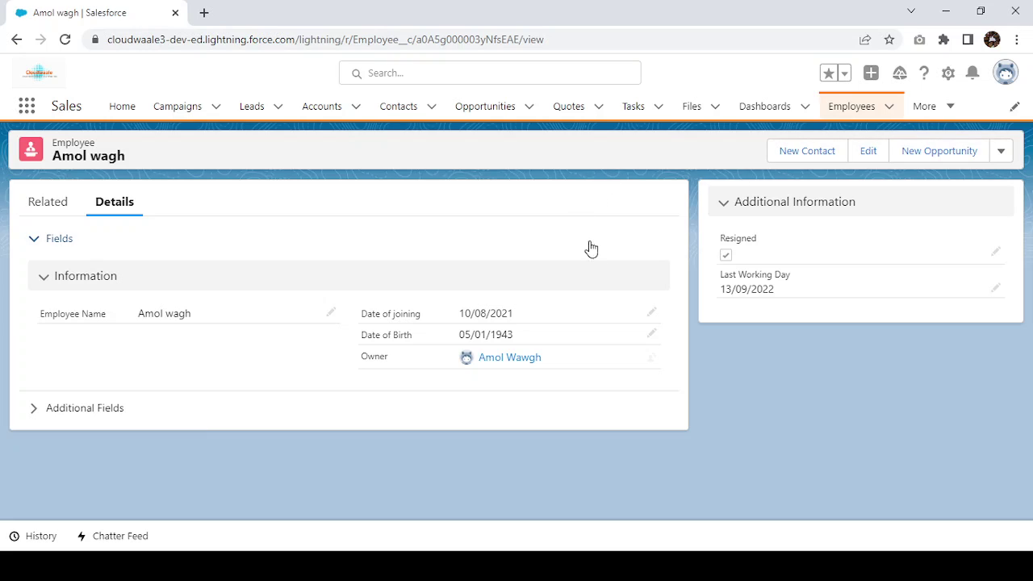
pyautogui.click(996, 255)
pyautogui.click(724, 258)
pyautogui.click(724, 258)
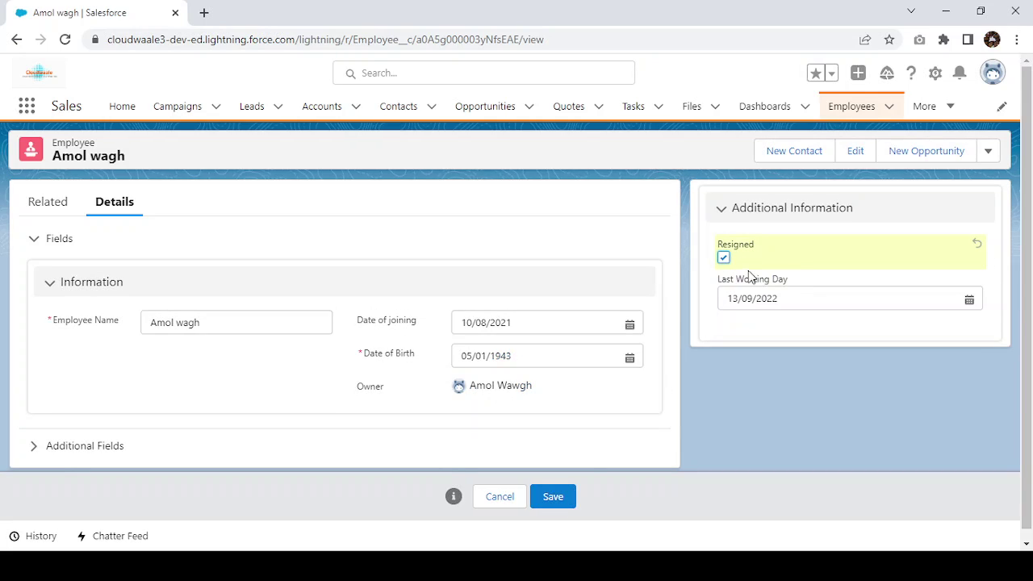
pyautogui.click(488, 500)
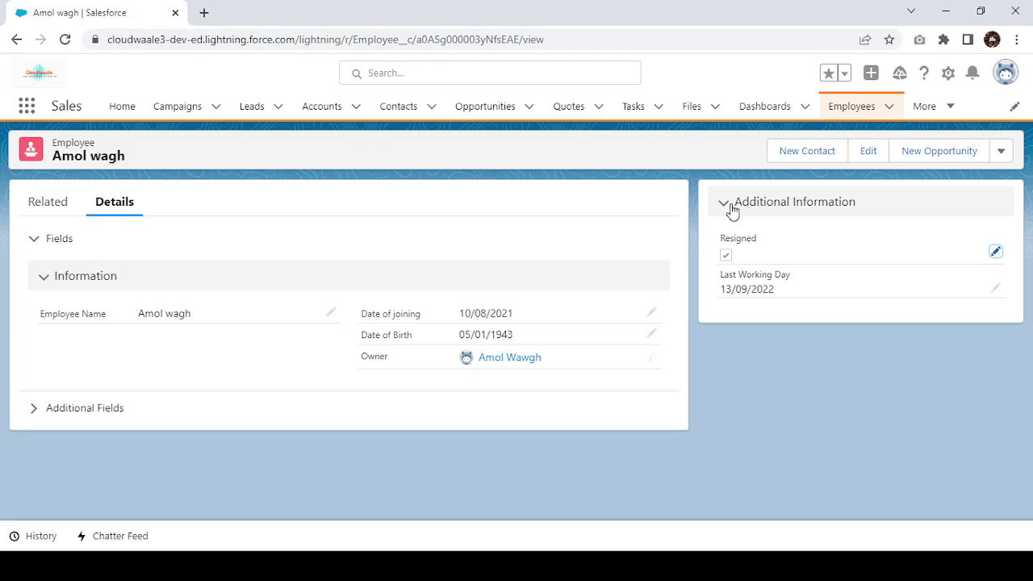